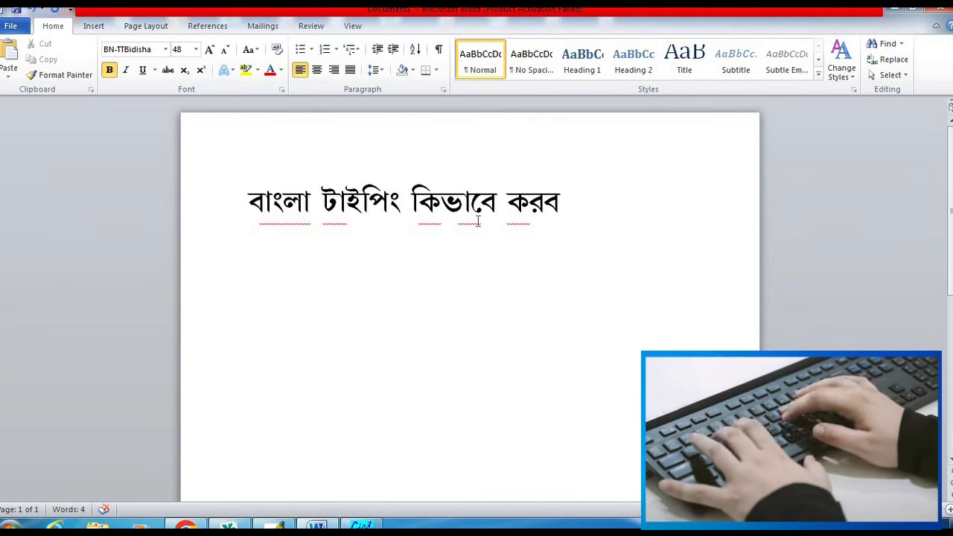
Step: Switch to Photoshop and replace the top text layer's line with "শনিবার সন্ধে ৬টায়"
left_click(495, 219)
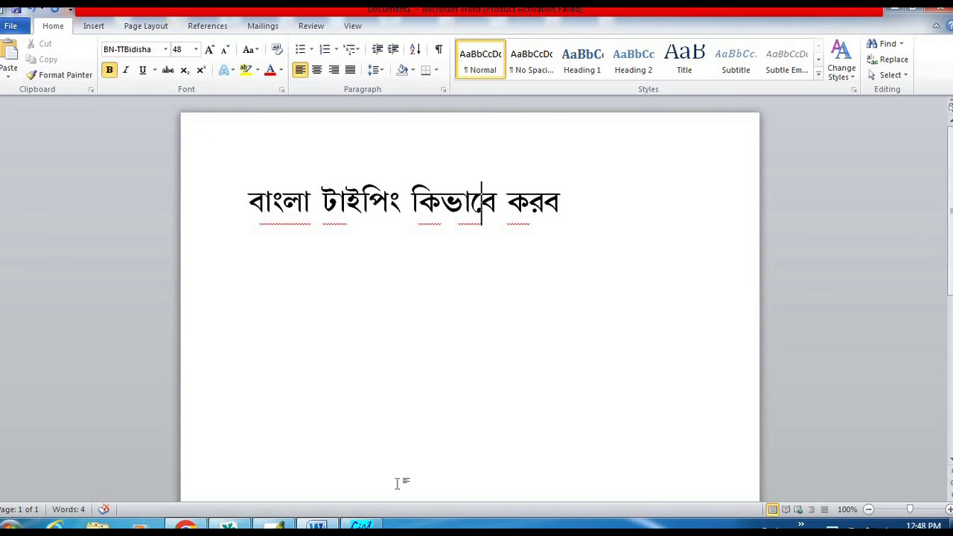
mouse_move(317, 527)
key("alt+Tab")
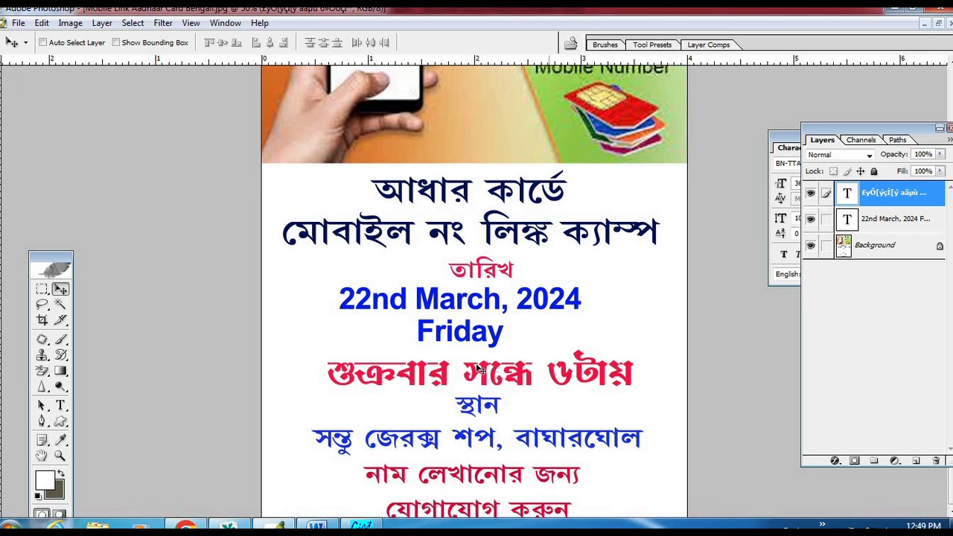
right_click(419, 365)
left_click(496, 377)
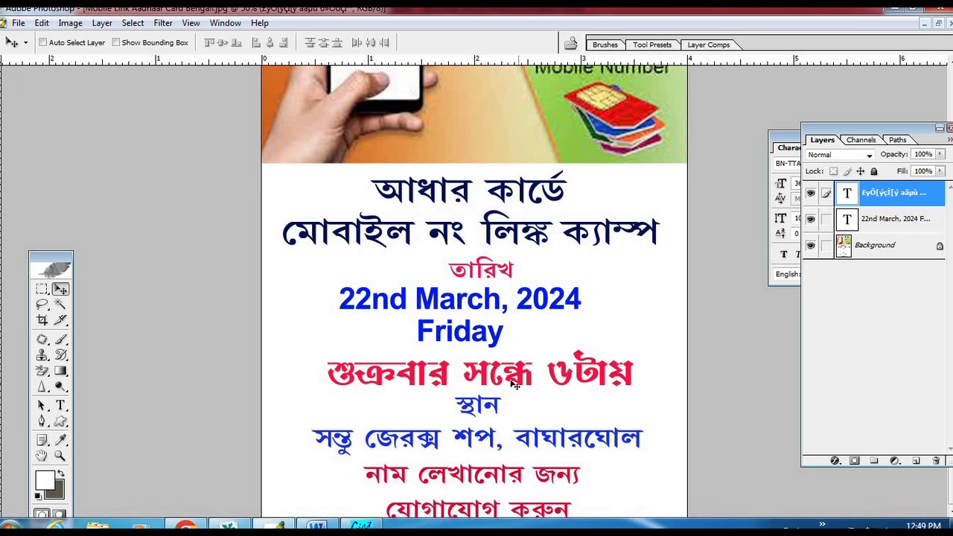
double_click(850, 195)
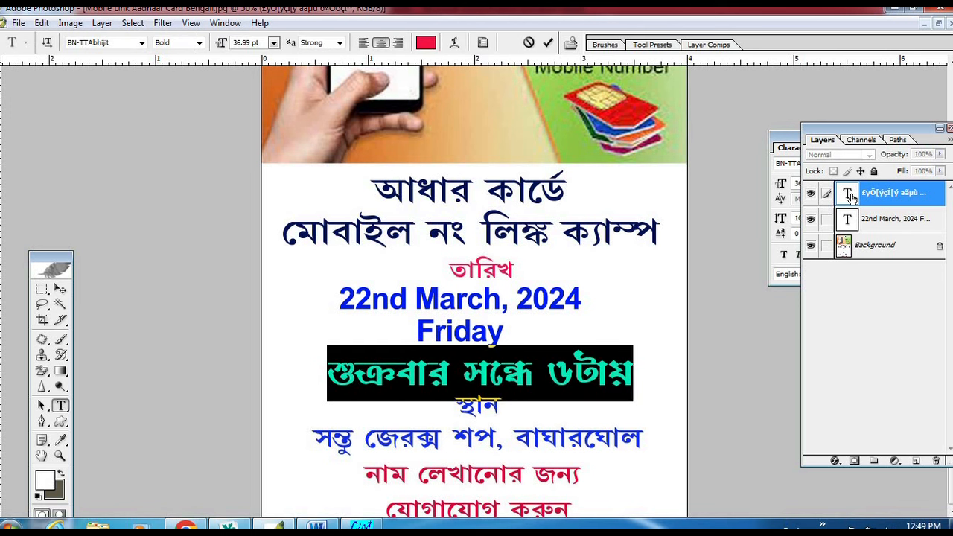
type("শনিবার সন্ধে ৬টায়")
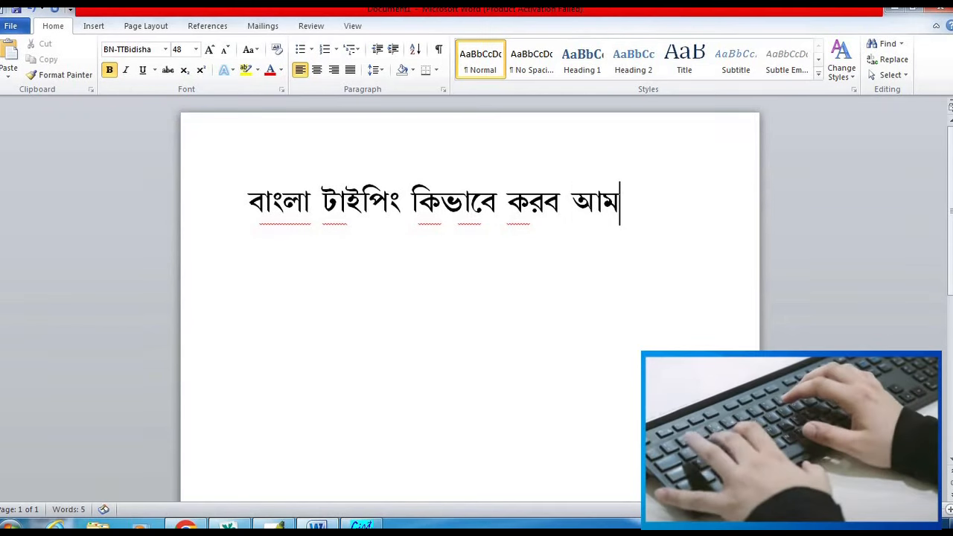
Step: Complete the word "আমরা" at the end of the Word text and continue with "কি কি খেতে ভালোবাসি"
type("রা")
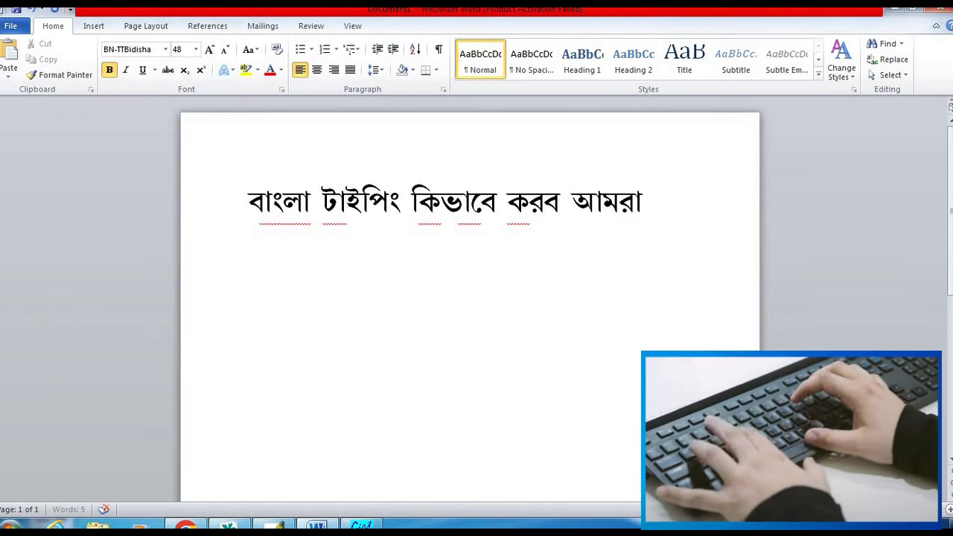
type(" কি কি খে")
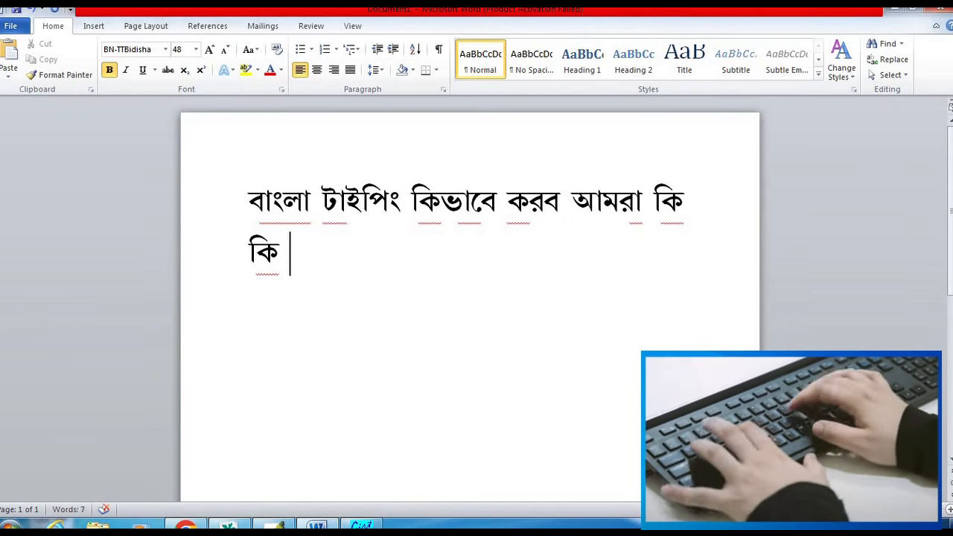
type("তে ভালোবাসি")
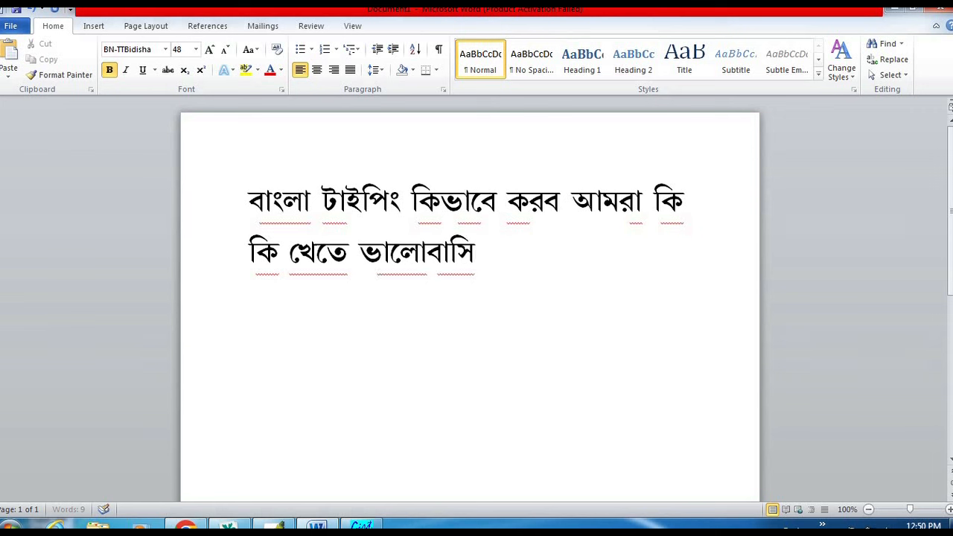
Step: Add a new line reading "কম্পিউটার কে কে জানে", correcting the conjunct in its first word, and start another line below
key("Return")
type("কম্ব")
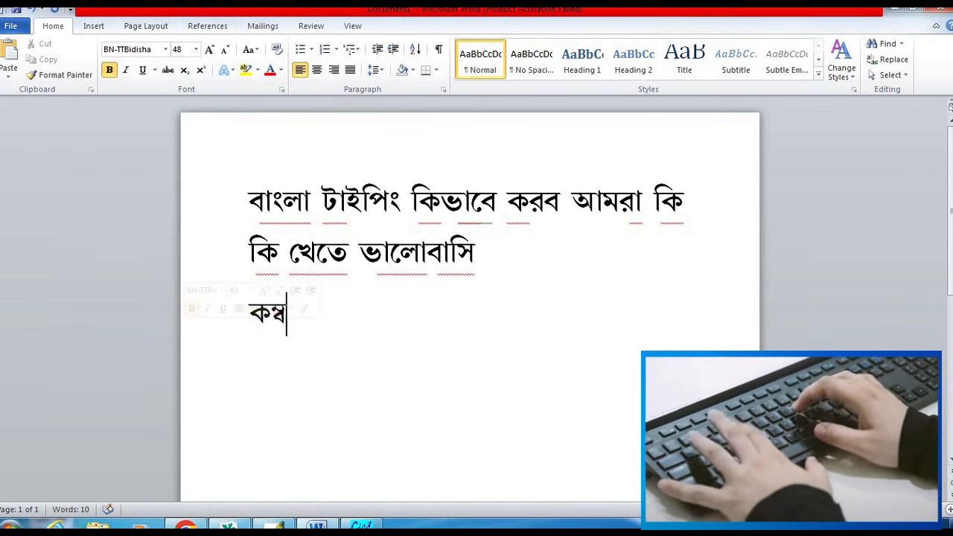
type("িপউটার")
left_click(294, 316)
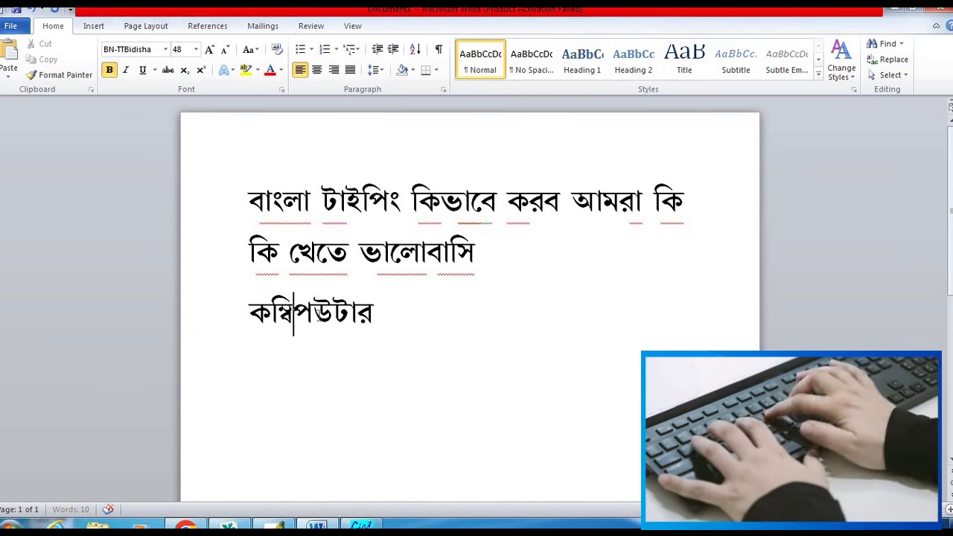
key("BackSpace")
left_click(395, 311)
type("কে কে জ")
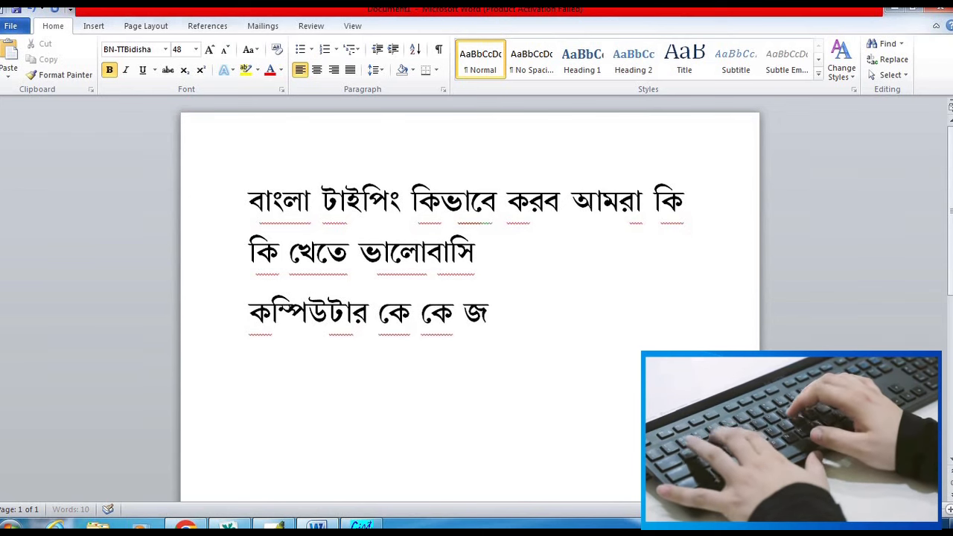
type("ানে")
key("Return")
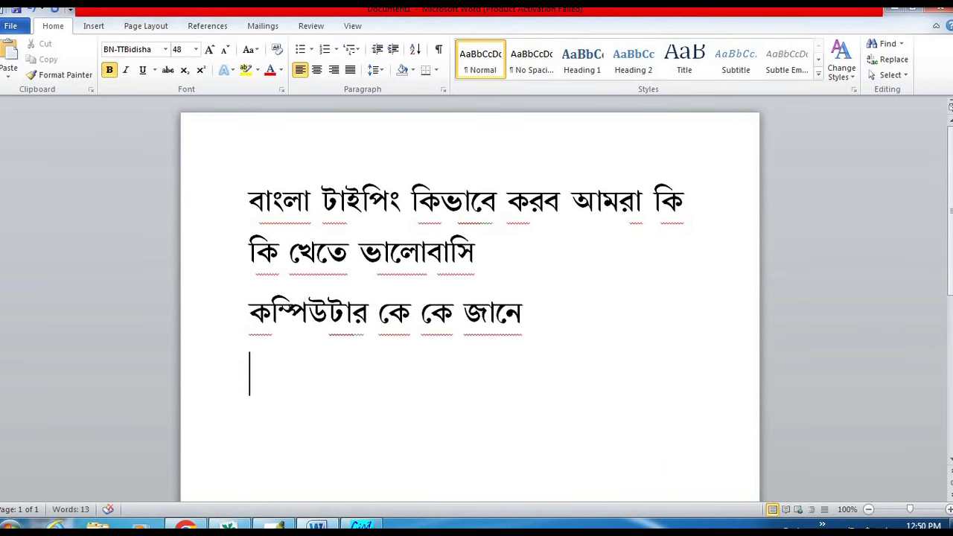
Step: Set the font of all the document text to BN-TTAbhijit
left_click(418, 283)
key("ctrl+a")
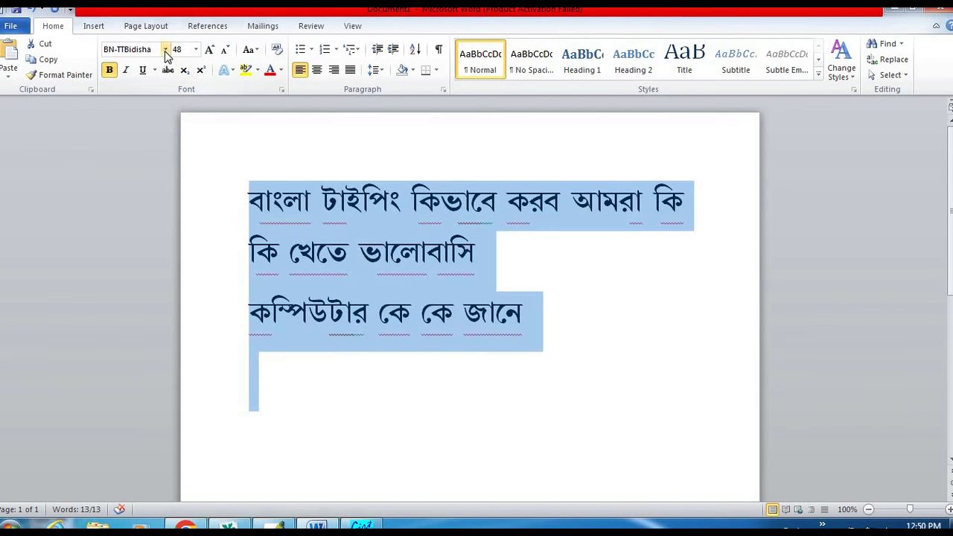
left_click(166, 52)
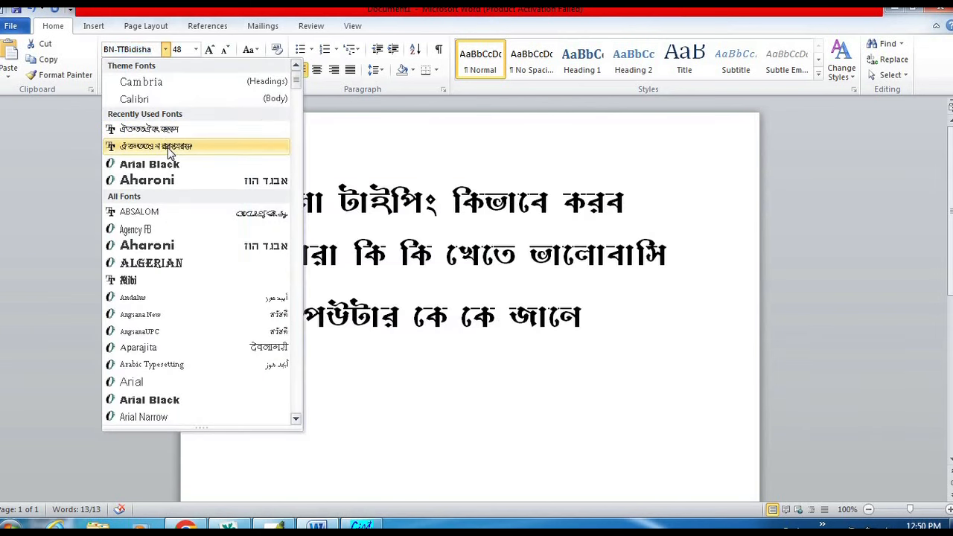
left_click(168, 147)
left_click(166, 50)
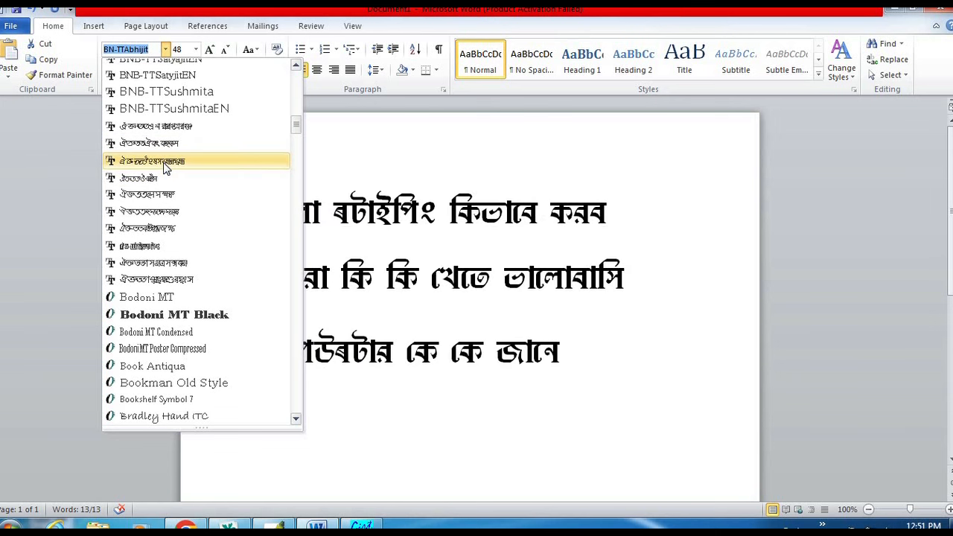
left_click(894, 9)
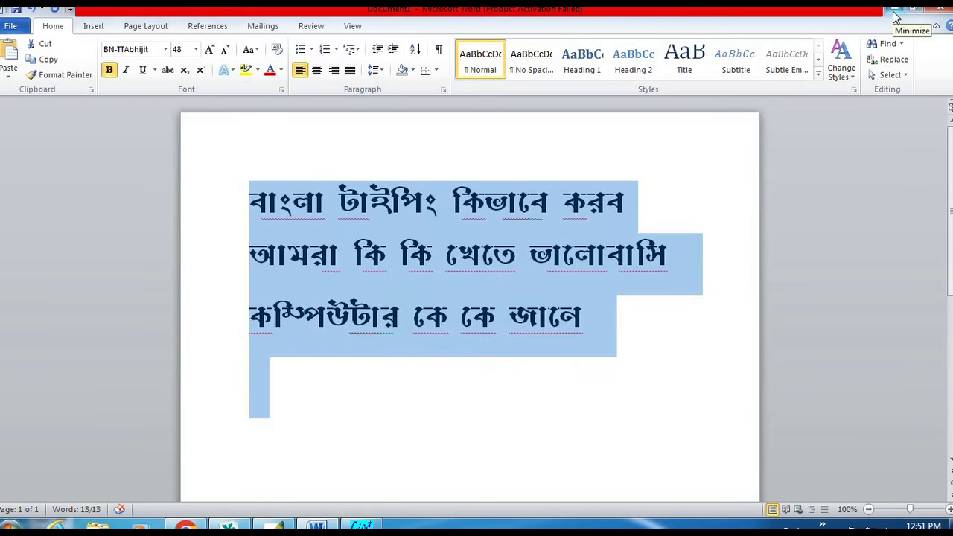
Step: Minimize the Word and Photoshop windows and open the LEAP OFFICE folder on the desktop
left_click(894, 9)
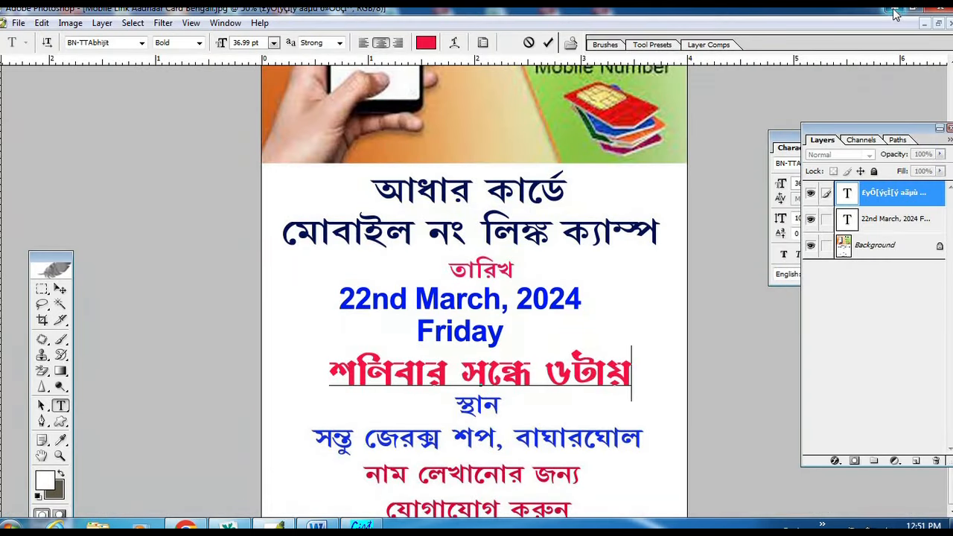
left_click(894, 8)
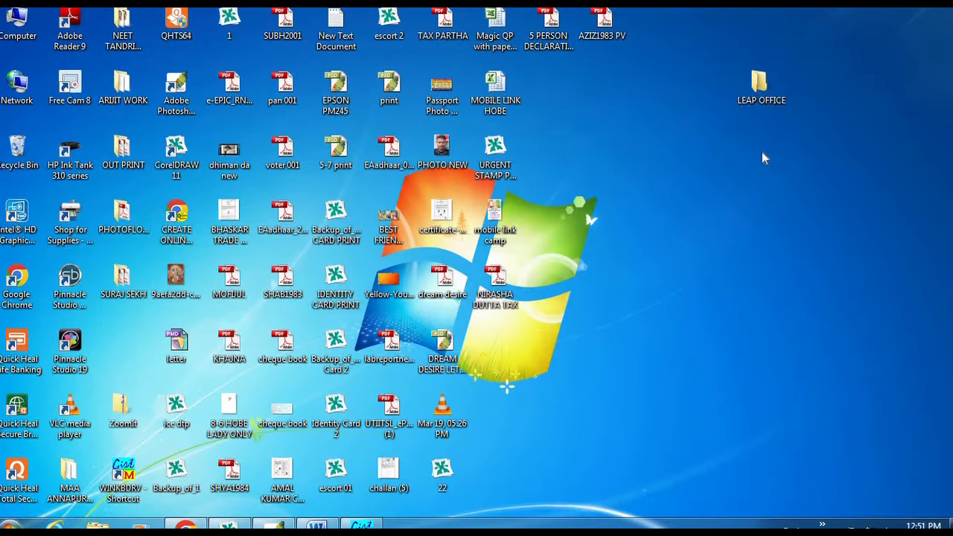
left_click_drag(686, 29, 895, 207)
left_click_drag(804, 121, 952, 327)
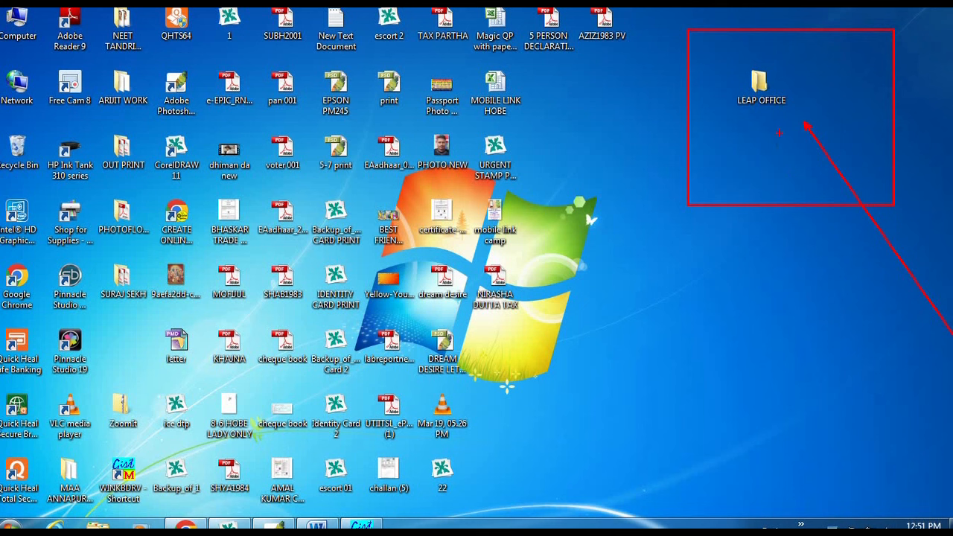
key("Escape")
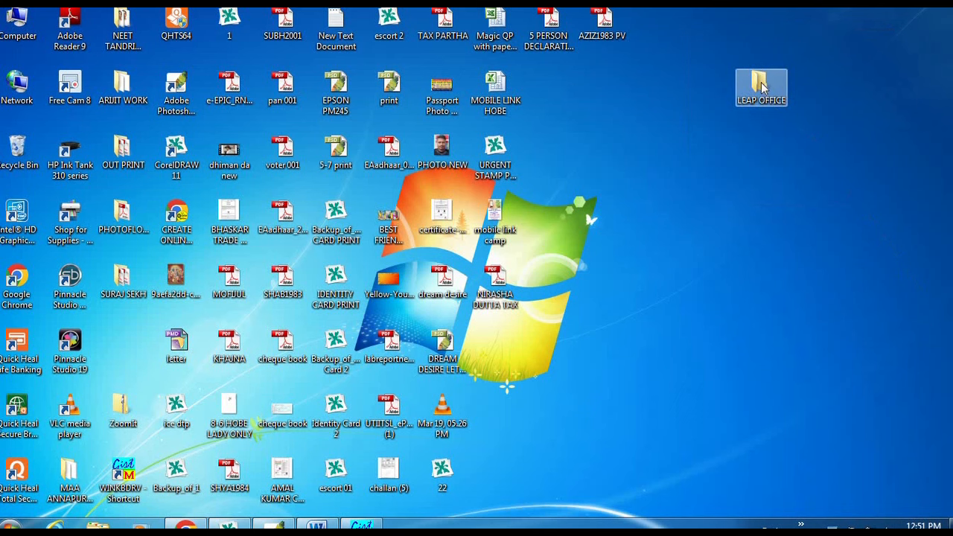
double_click(761, 88)
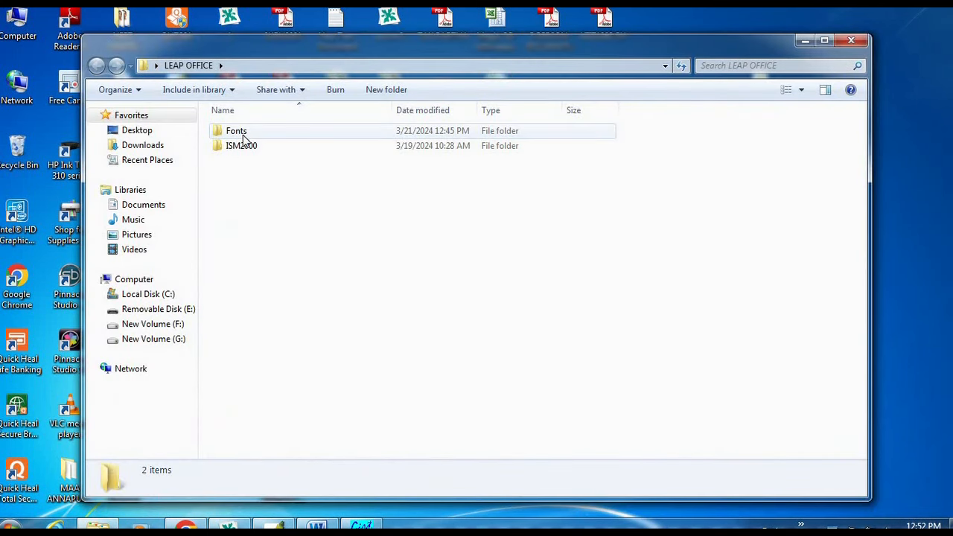
Step: Open the Bengali font folder Ben inside the Fonts folder
left_click(244, 137)
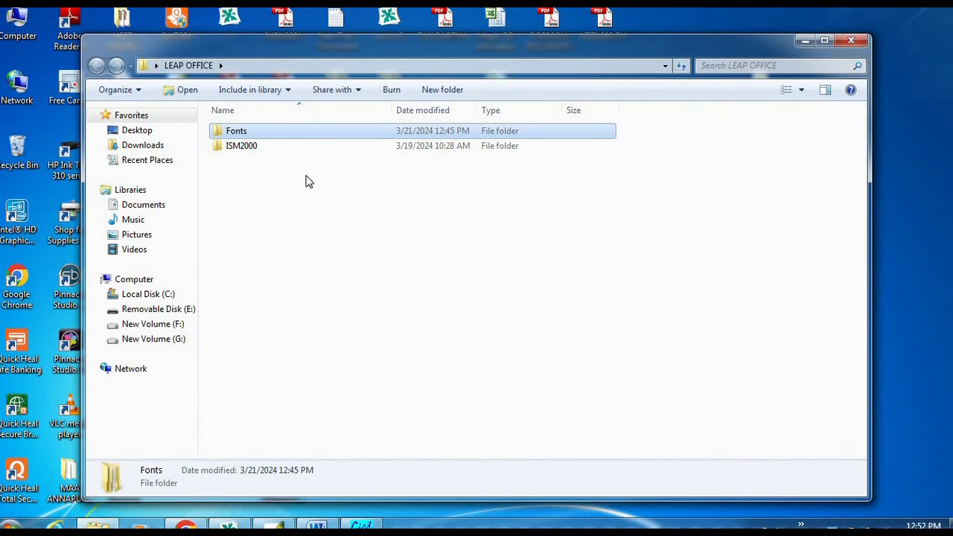
left_click(249, 148)
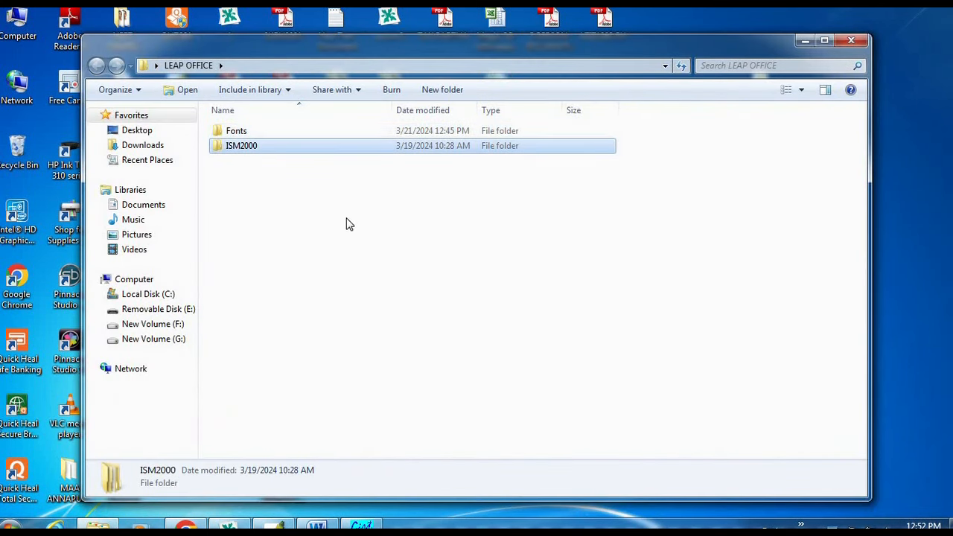
double_click(246, 137)
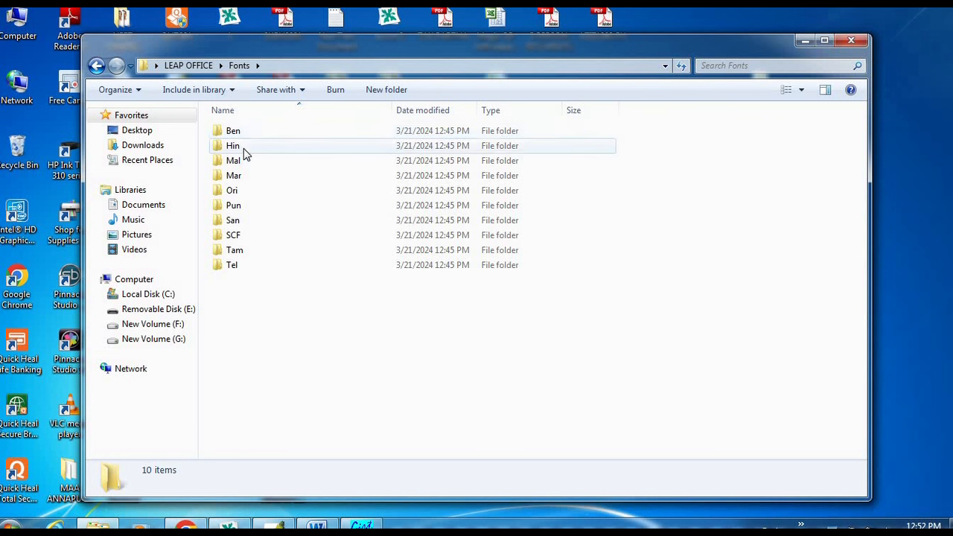
left_click(242, 147)
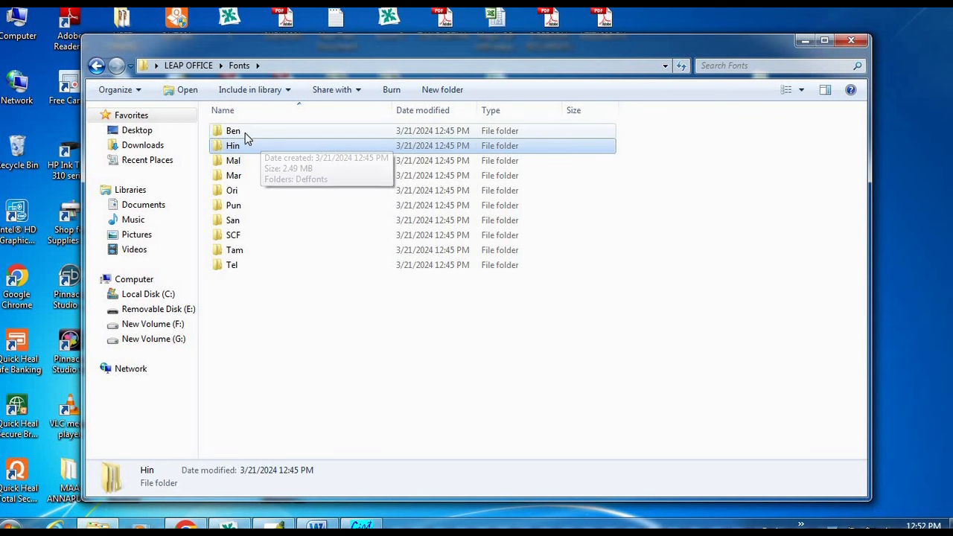
left_click(248, 134)
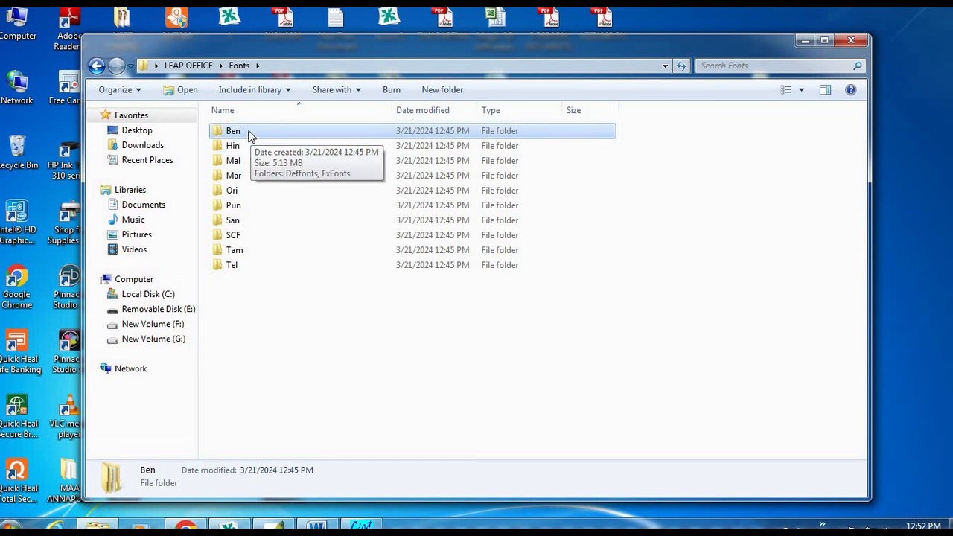
double_click(251, 135)
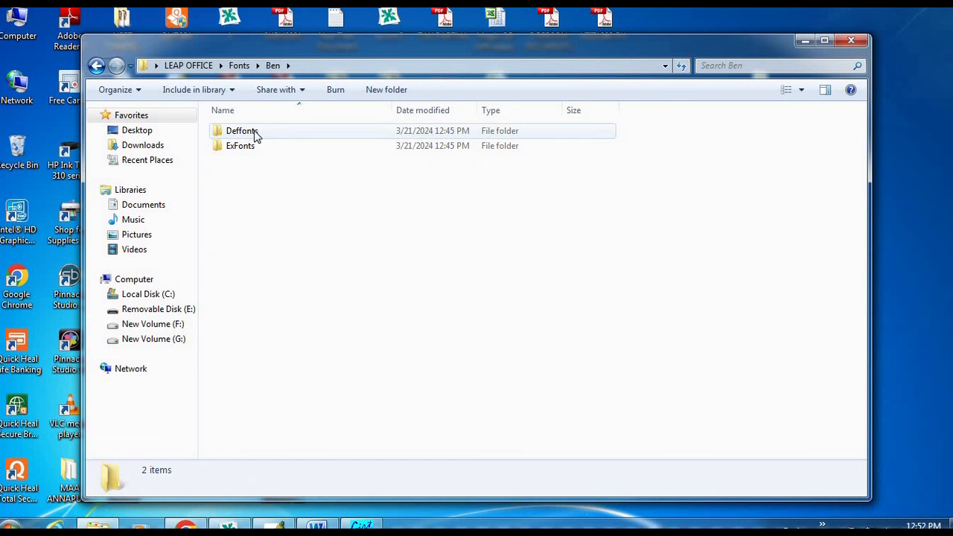
Step: Copy all font files in the Deffonts folder and go back to the Ben folder
left_click(248, 147)
key("Up")
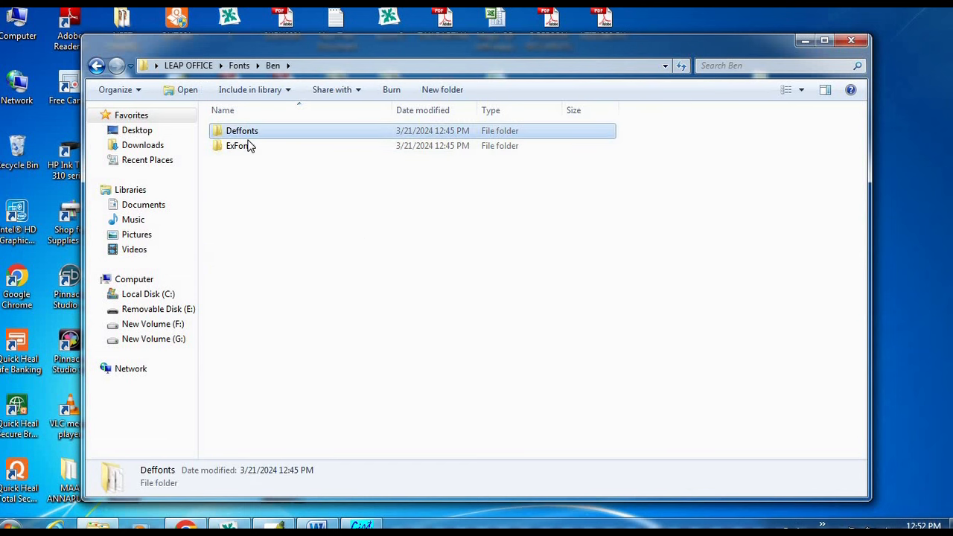
left_click(246, 146)
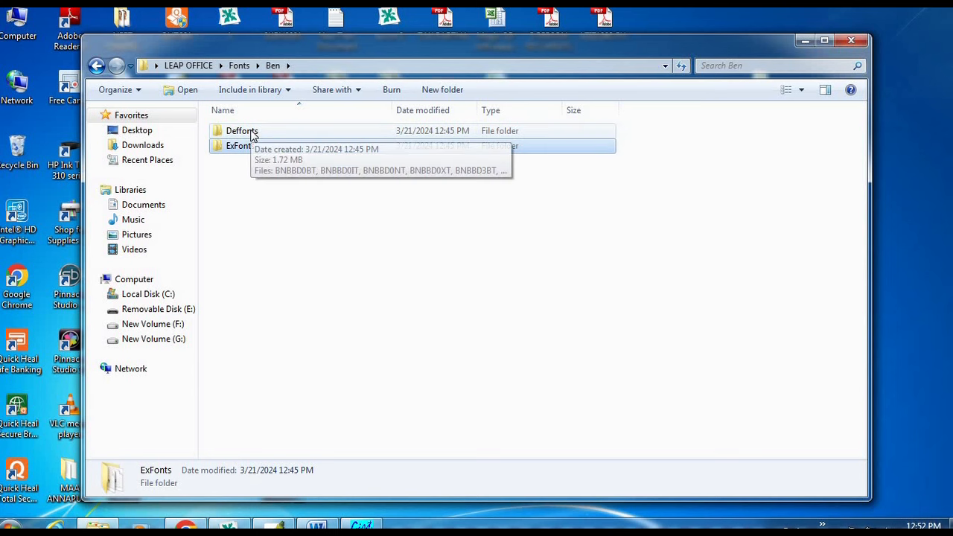
double_click(252, 135)
key("ctrl+a")
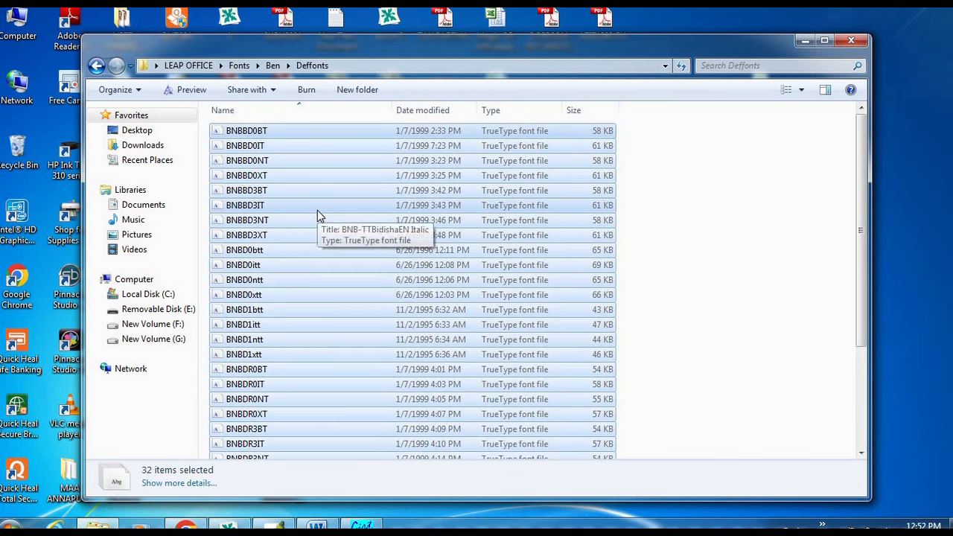
left_click(96, 65)
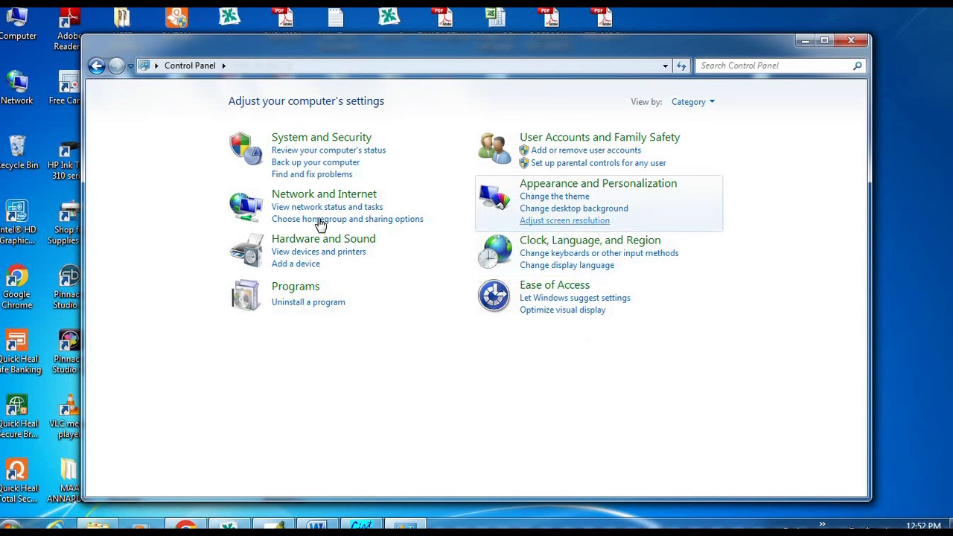
Step: Install the copied Deffonts files in Control Panel's Fonts folder and move its window down to uncover the Ben folder
left_click(585, 186)
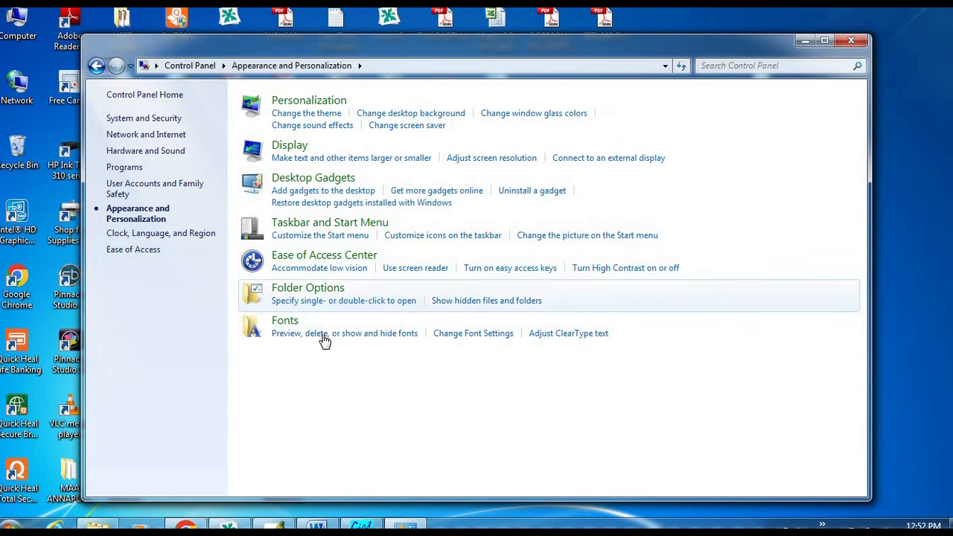
left_click(287, 324)
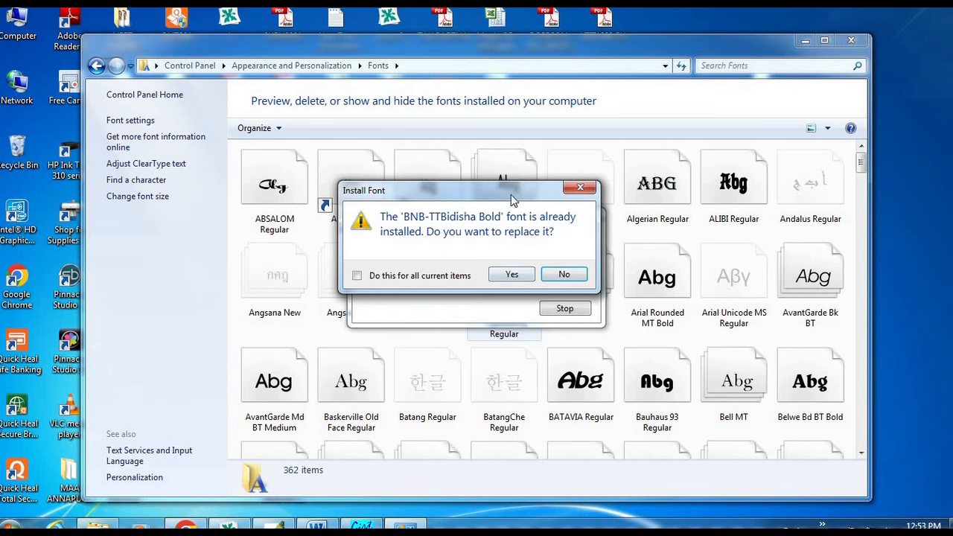
left_click_drag(761, 244, 525, 176)
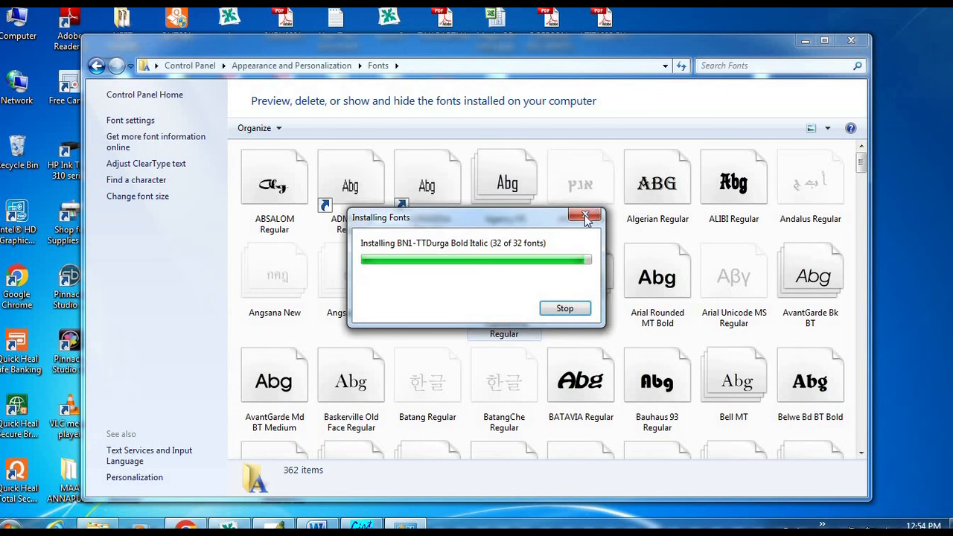
left_click_drag(661, 46, 386, 216)
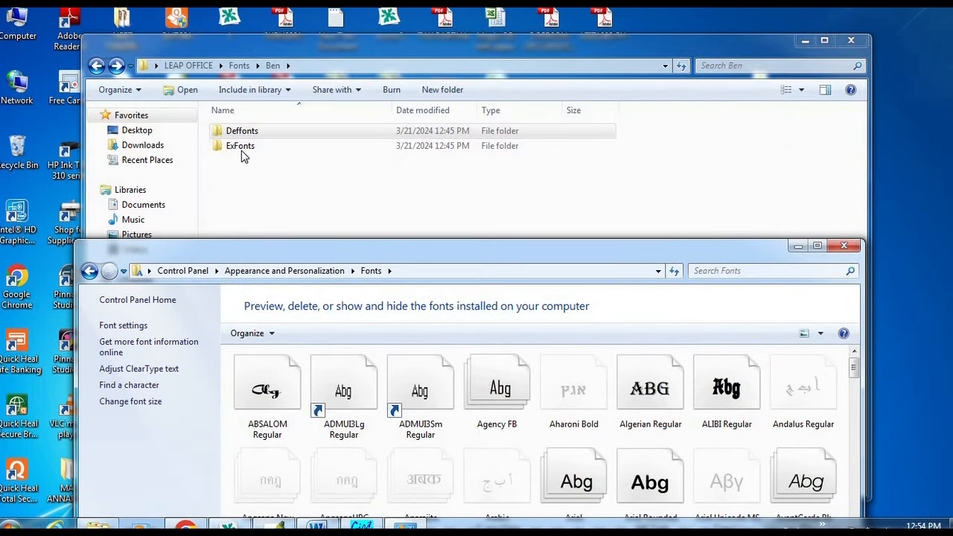
Step: Select all font files in the ExFonts folder and bring Control Panel's Fonts window in front of it
left_click(241, 149)
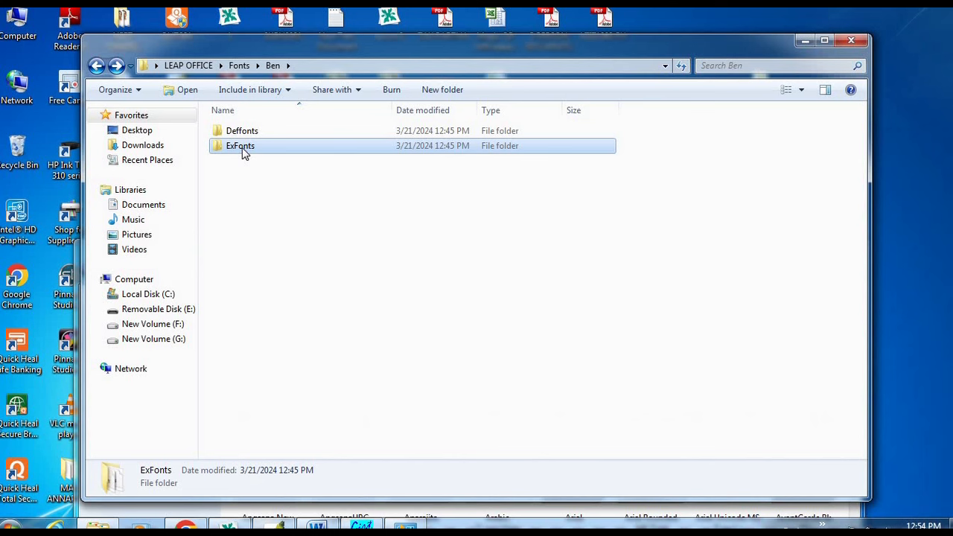
double_click(242, 147)
key("ctrl+a")
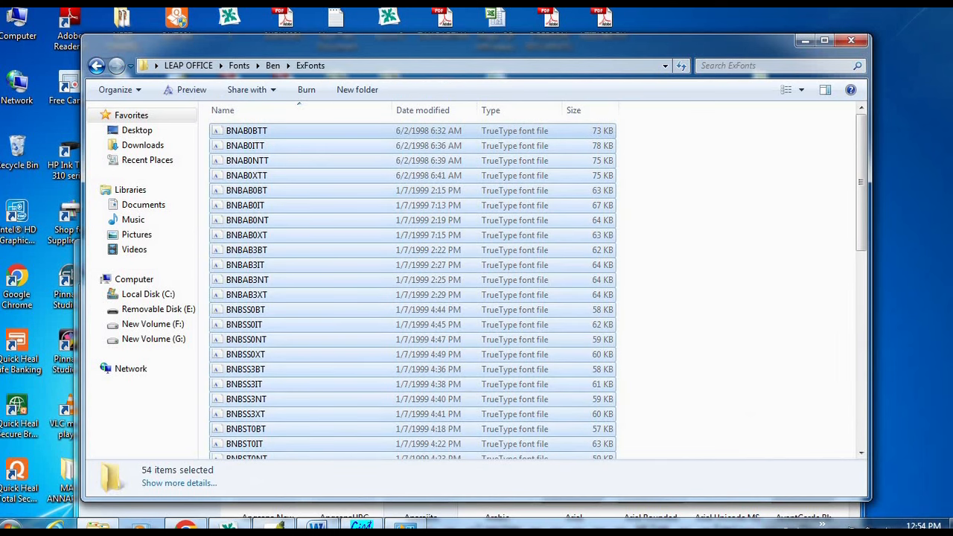
double_click(406, 525)
left_click(406, 524)
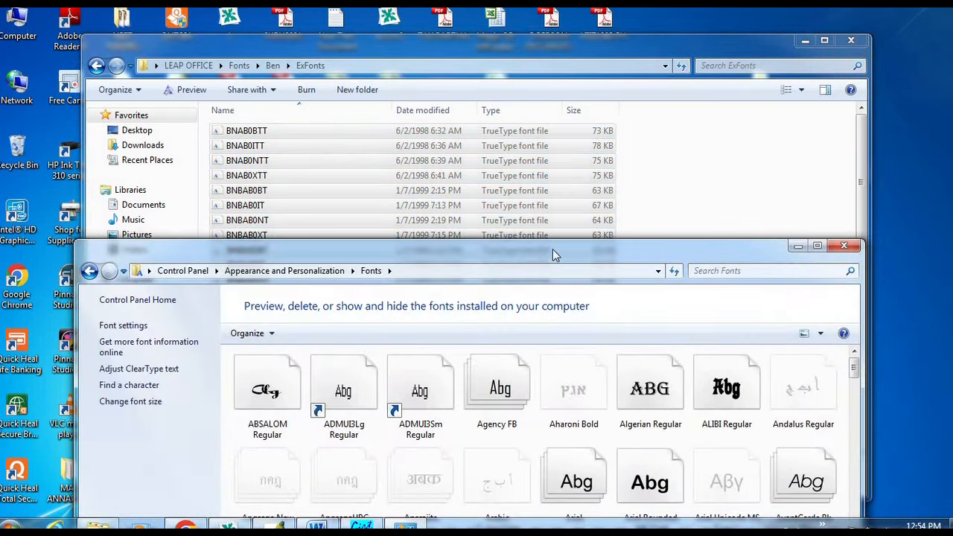
left_click_drag(553, 254, 552, 112)
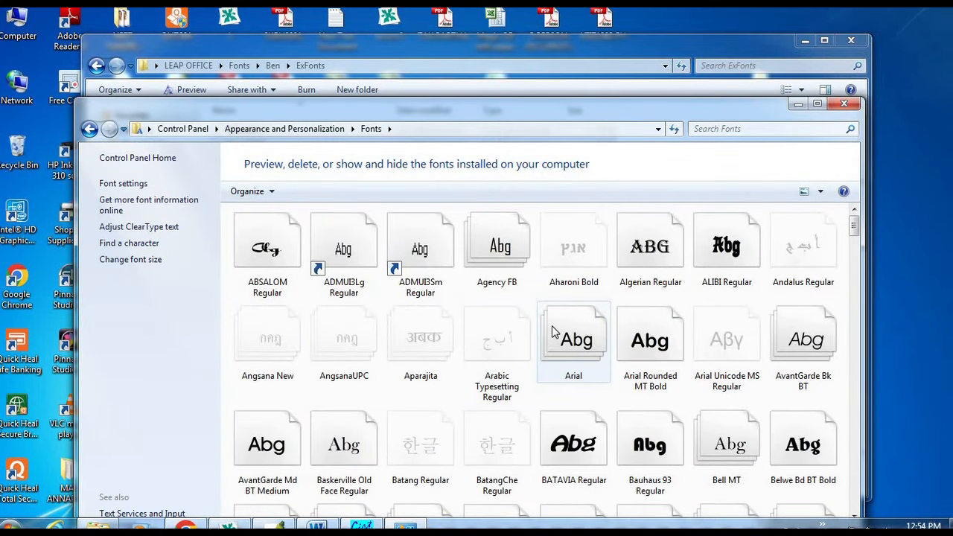
Step: Close the Fonts and ExFonts windows and open the ISM2000 folder inside the desktop's LEAP OFFICE folder
left_click(844, 102)
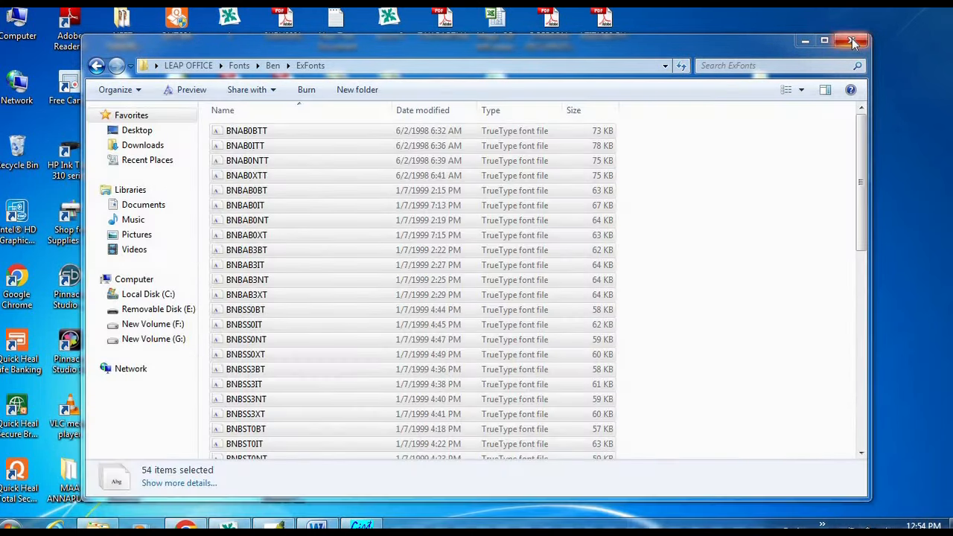
left_click(851, 40)
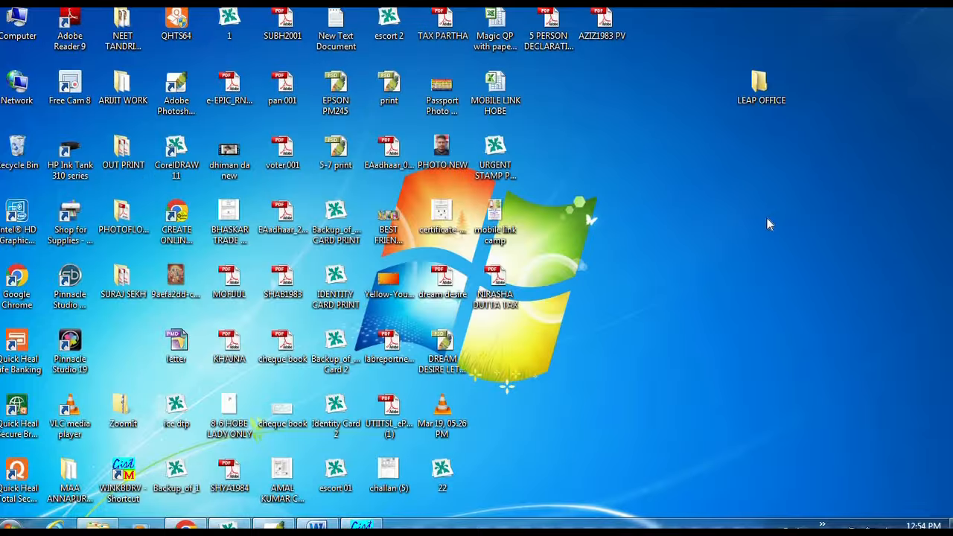
double_click(763, 84)
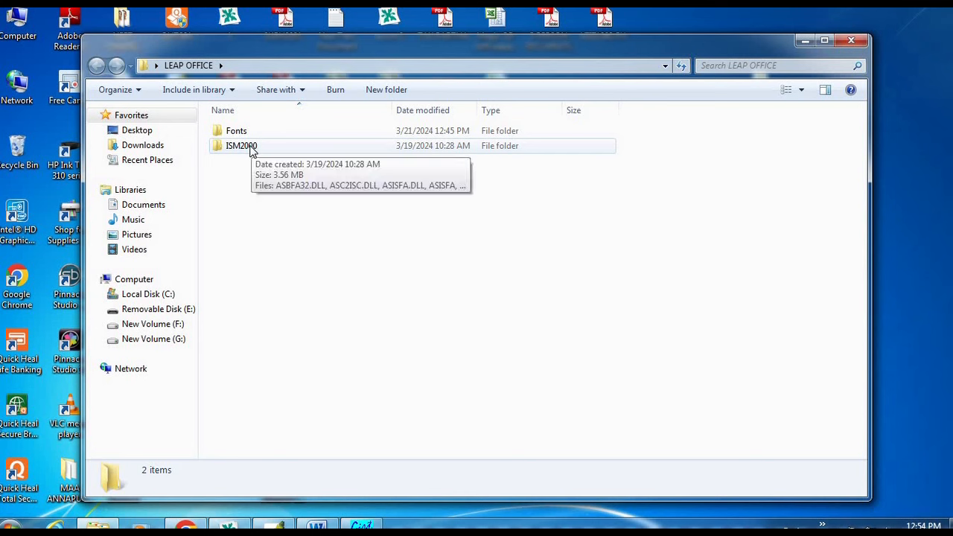
double_click(241, 146)
Step: Create a desktop shortcut for the WINKBDRV application in the ISM2000 folder and show the desktop
left_click_drag(860, 156, 849, 442)
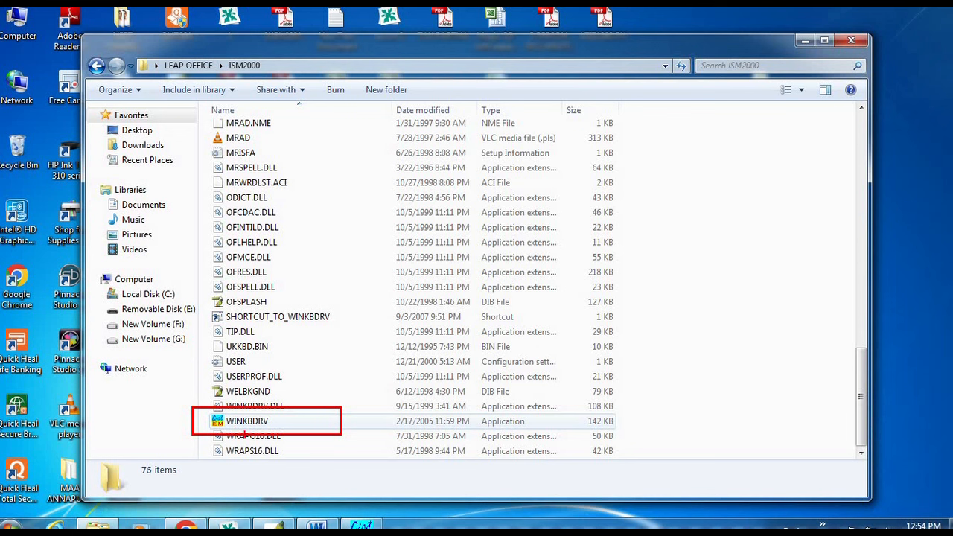
right_click(258, 421)
mouse_move(308, 289)
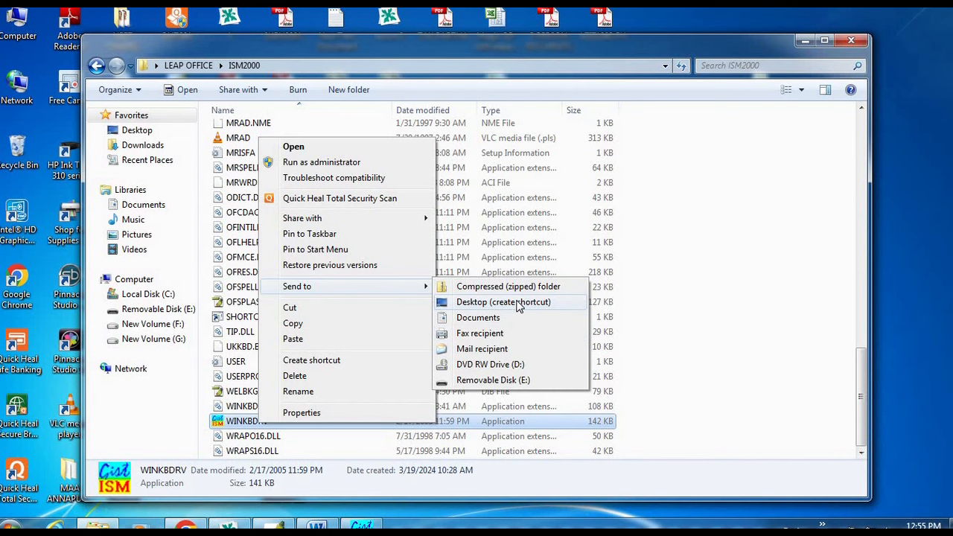
left_click(519, 302)
key("super+d")
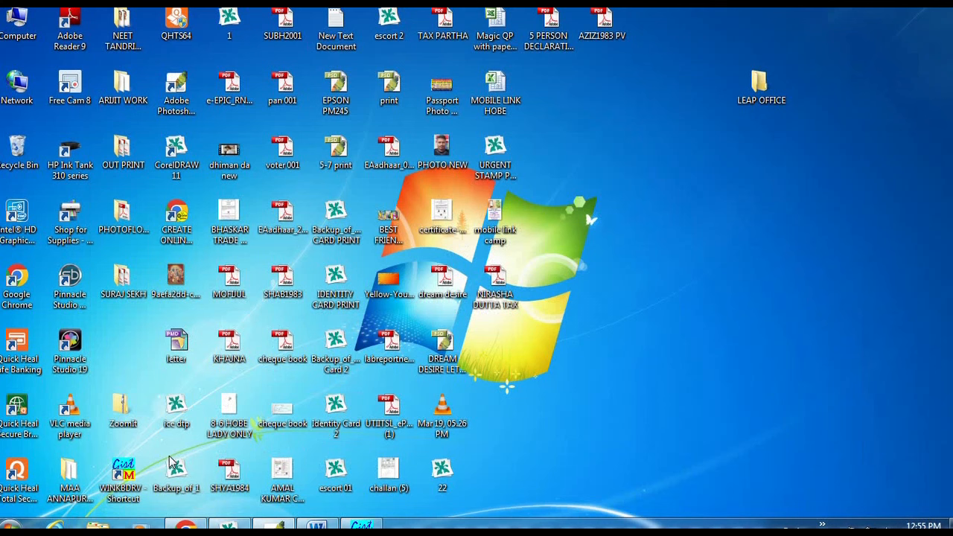
left_click_drag(92, 438, 155, 516)
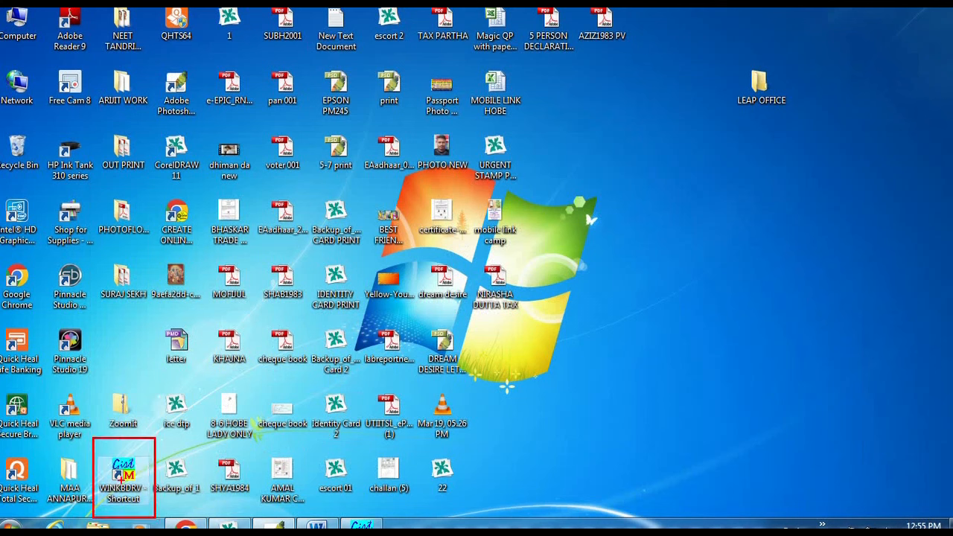
key("Escape")
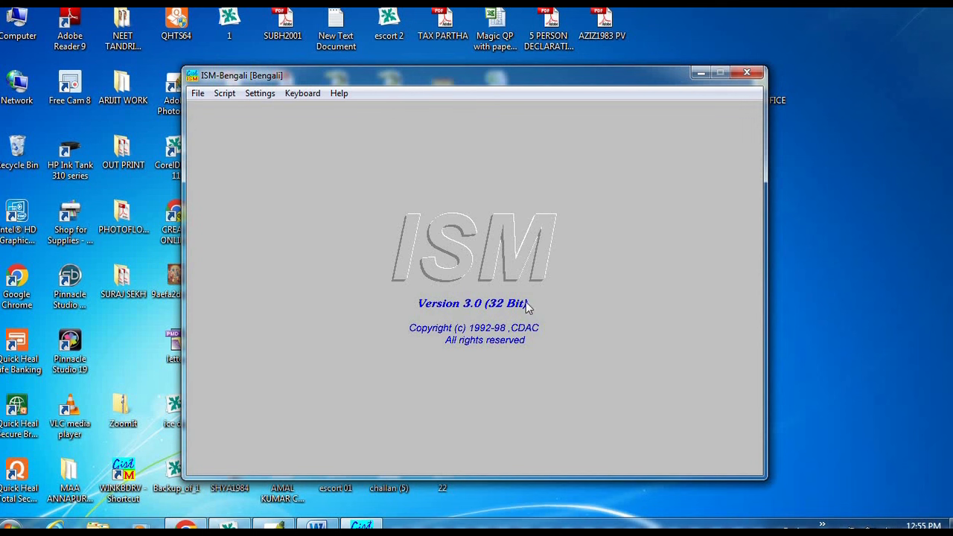
Step: Close the running ISM window, restart ISM from the WINKBDRV desktop shortcut and restore its window
left_click(747, 74)
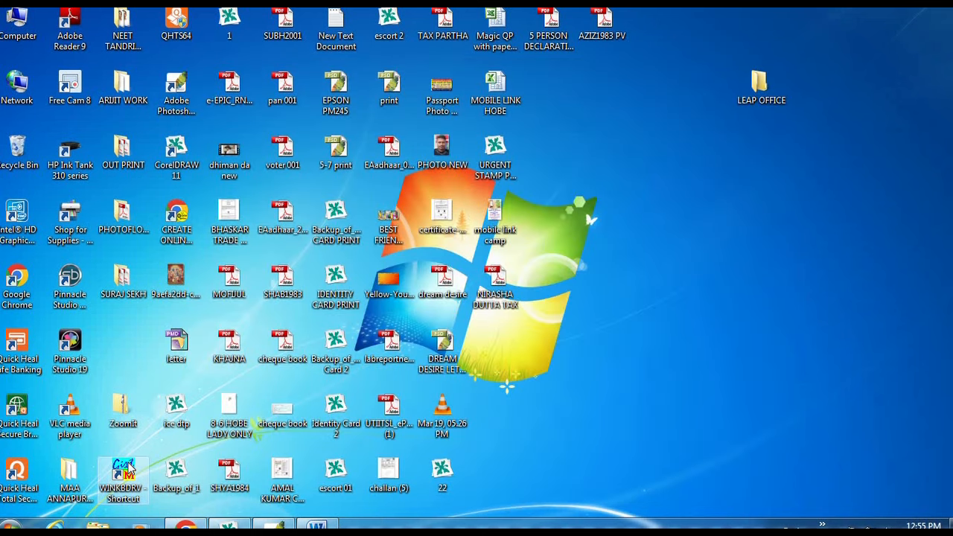
double_click(128, 472)
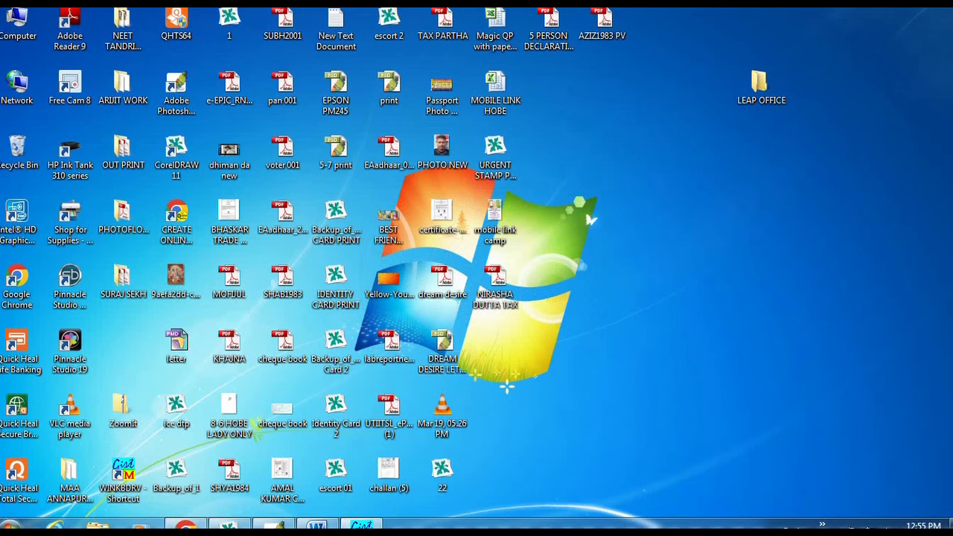
mouse_move(363, 524)
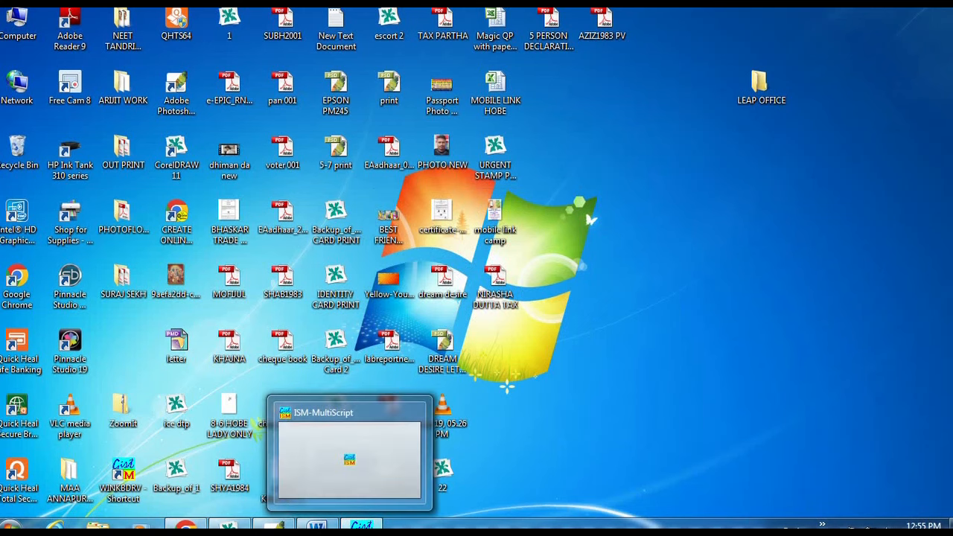
left_click(362, 525)
Step: Examine ISM's Roman Capitals setting, script choices and keyboard layout options
left_click(259, 93)
mouse_move(322, 161)
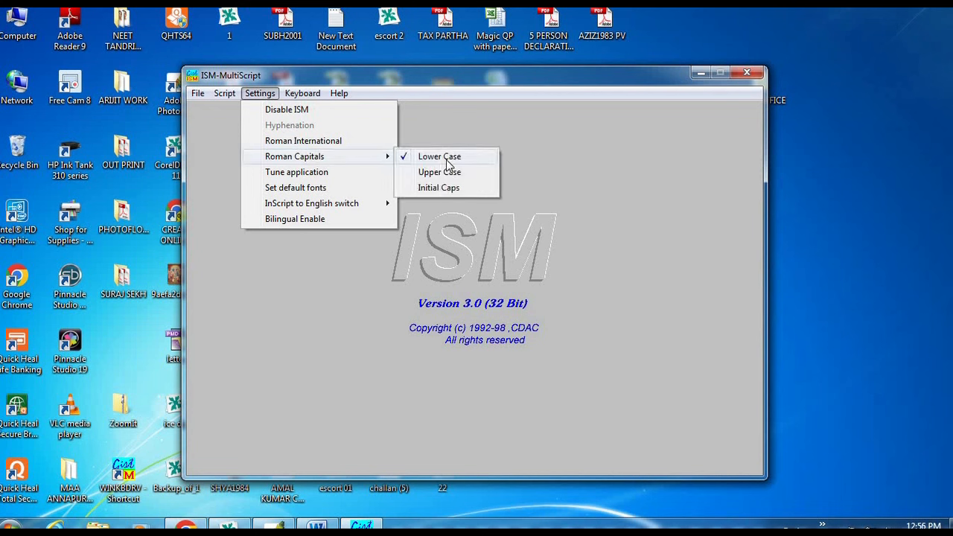
mouse_move(227, 95)
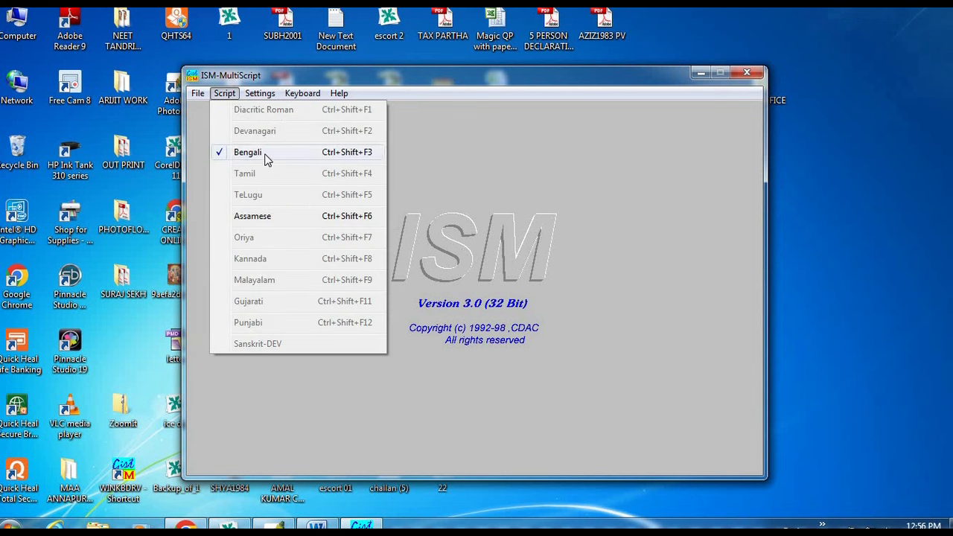
mouse_move(304, 97)
mouse_move(266, 93)
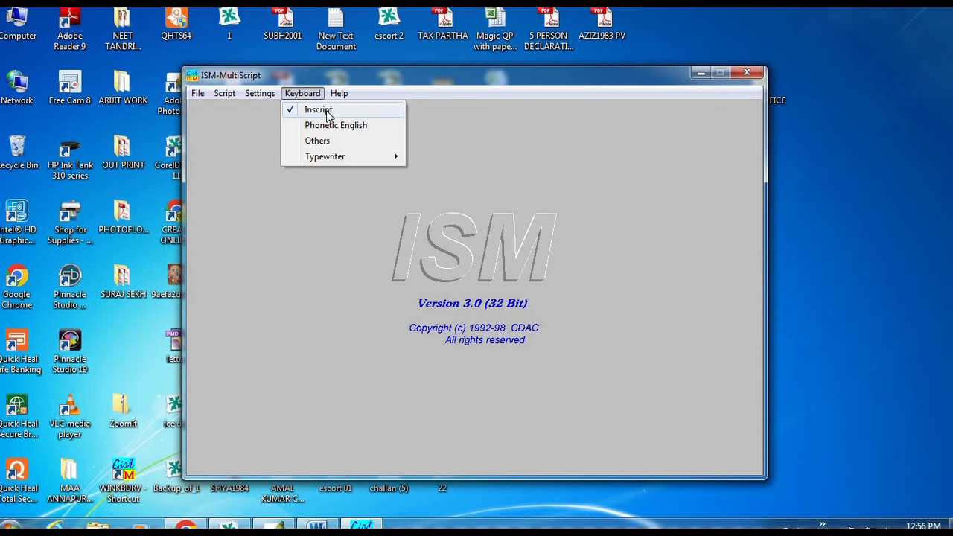
Step: Restart ISM from the WINKBDRV desktop shortcut and switch to the Photoshop poster
left_click(747, 72)
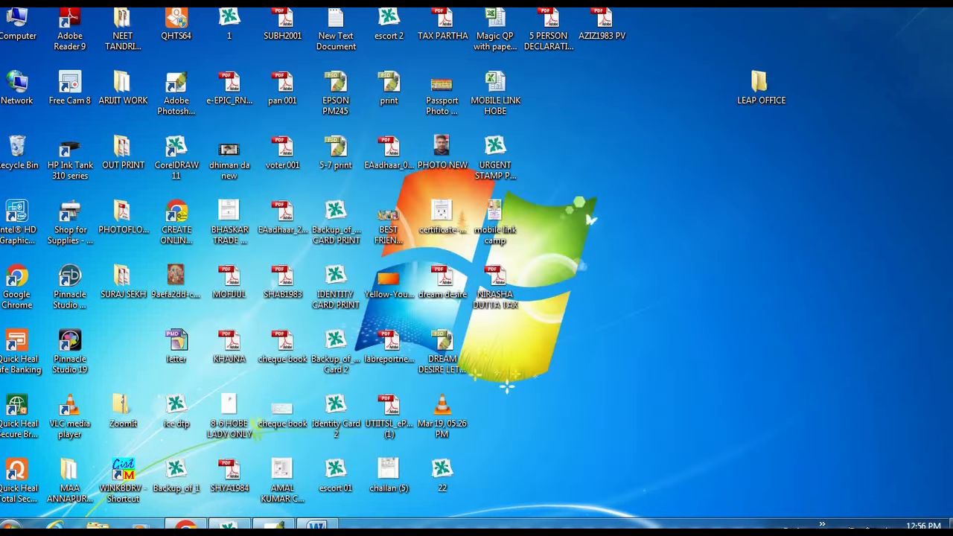
double_click(127, 471)
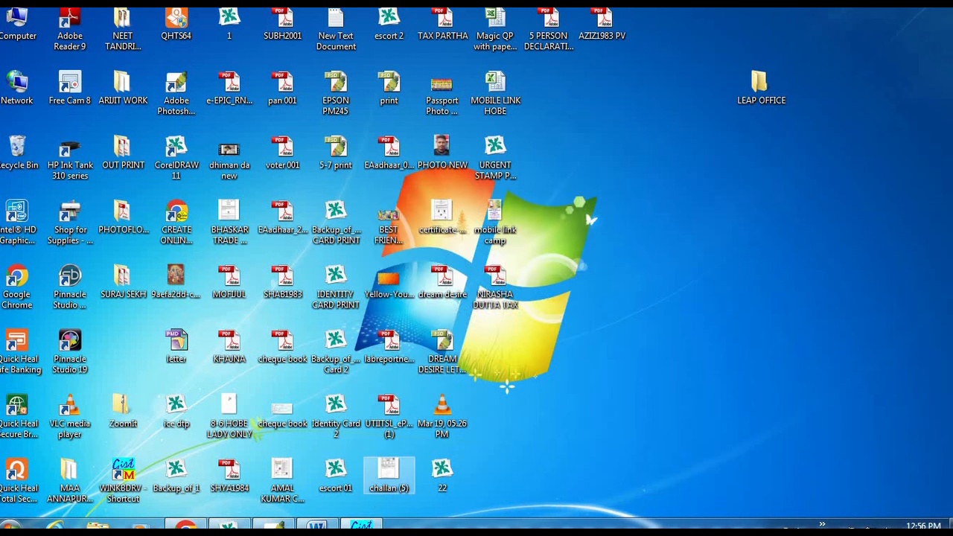
mouse_move(361, 526)
left_click(272, 527)
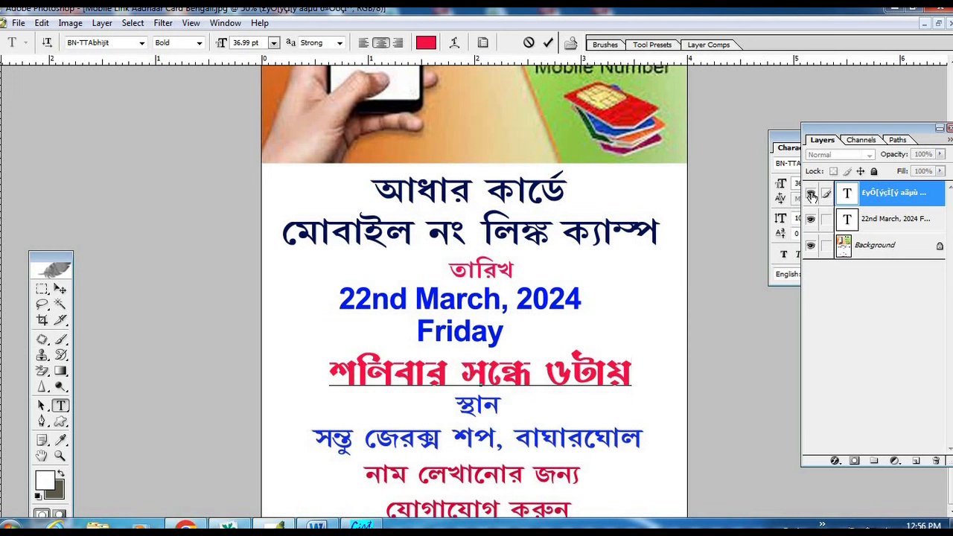
Step: Select all text on the top text layer and set its font to BN-TTDurga
double_click(851, 194)
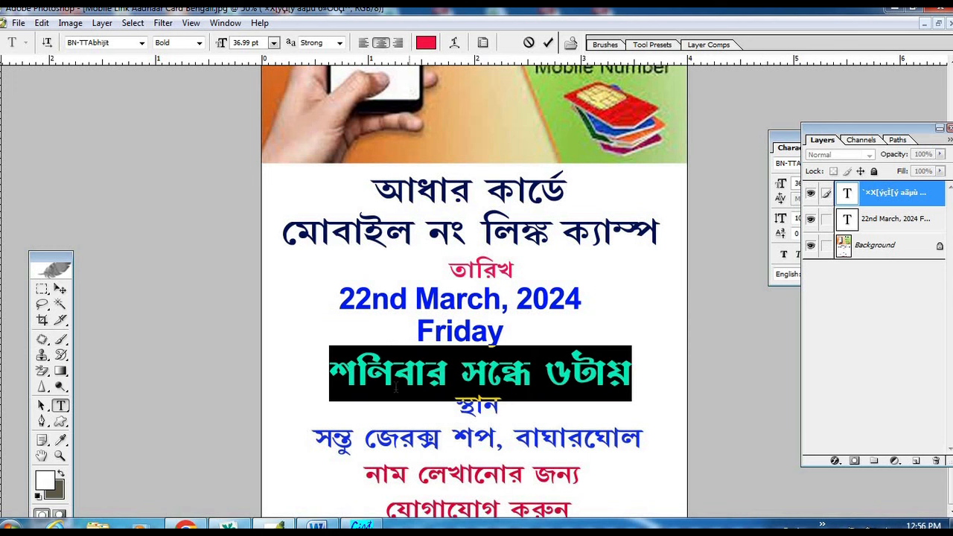
left_click(141, 43)
left_click_drag(191, 95, 192, 233)
left_click(118, 45)
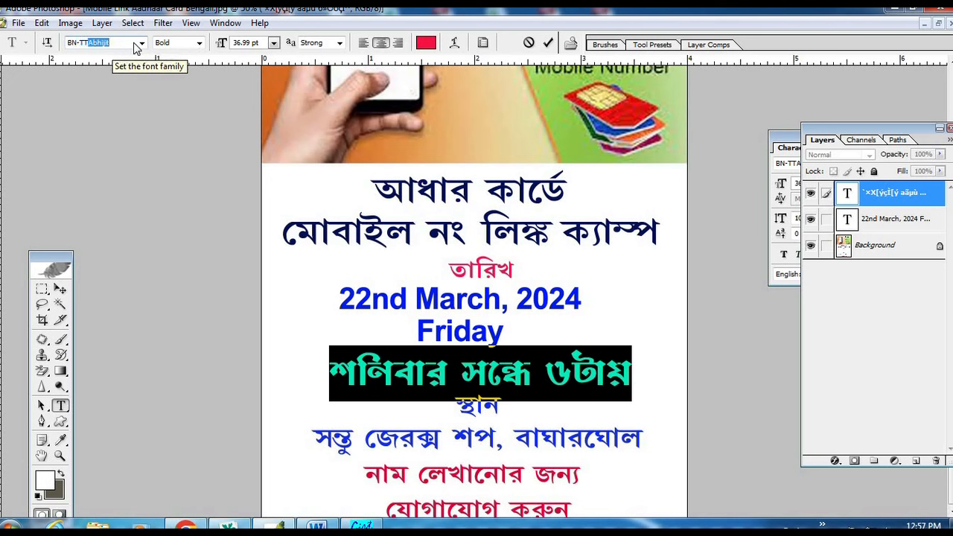
left_click(142, 44)
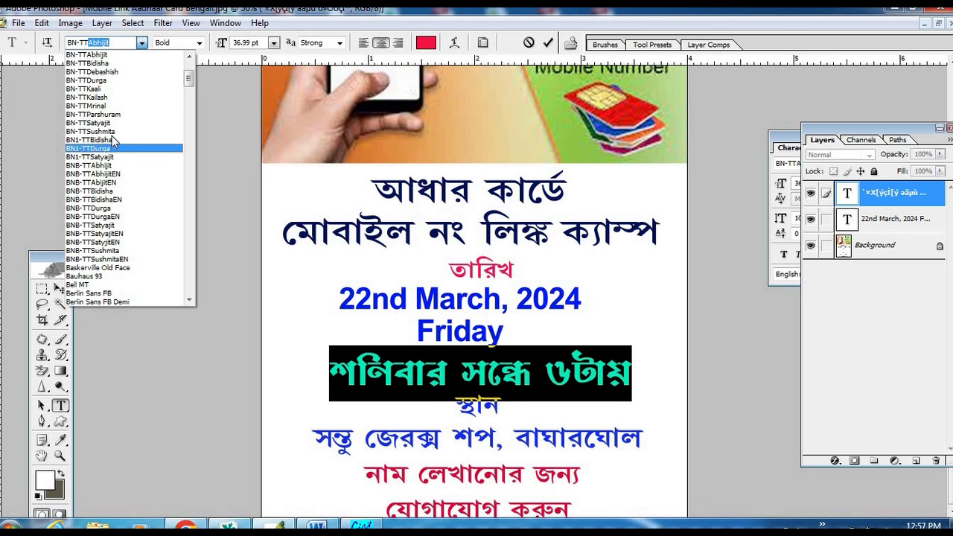
left_click(99, 81)
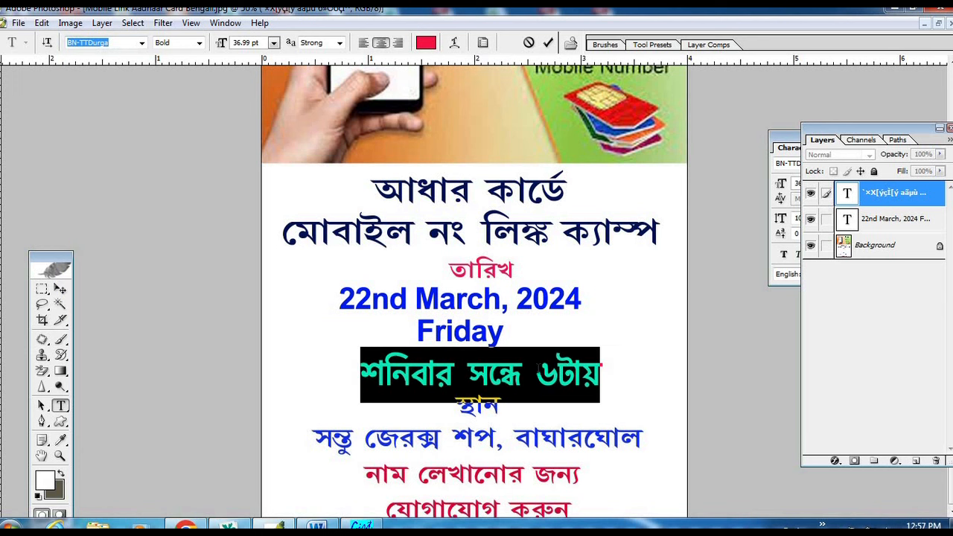
Step: Replace the red line below Friday with the Bengali sentence "আমি ভাত খেতে ভালোবাসি"
left_click(617, 380)
key("shift+Left")
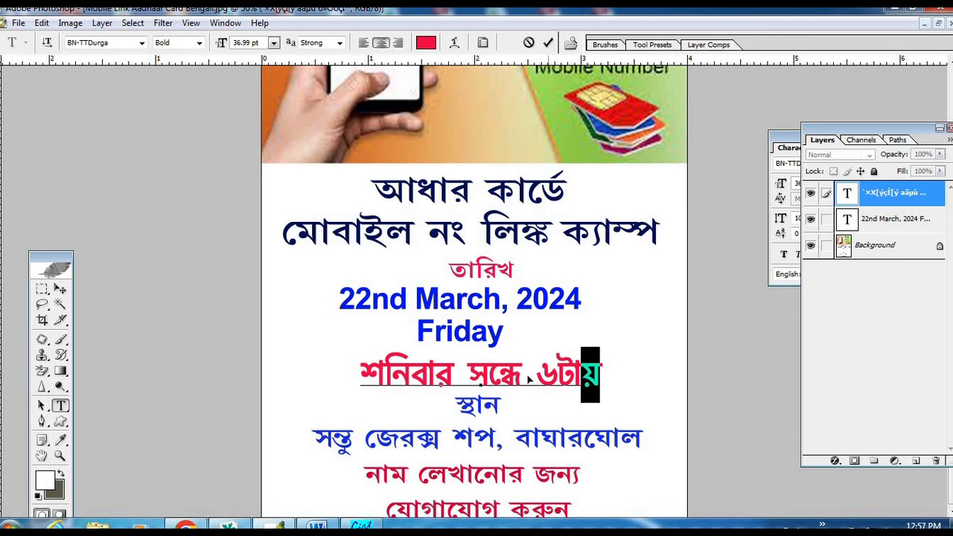
key("ctrl+a")
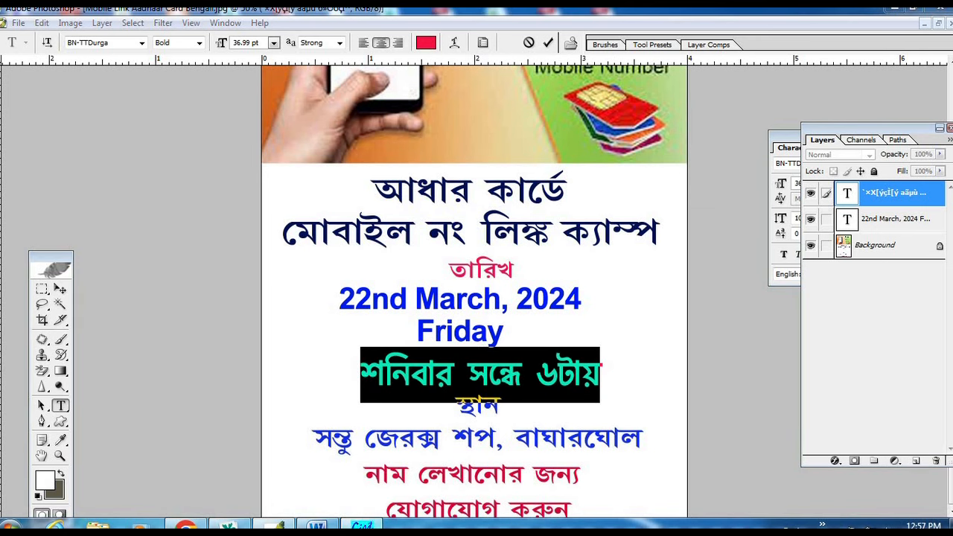
left_click(276, 526)
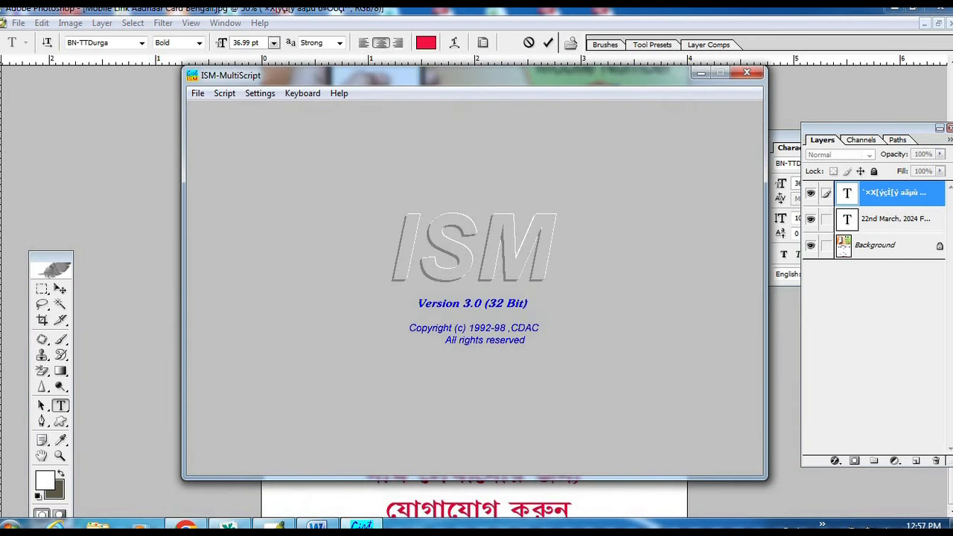
left_click(511, 389)
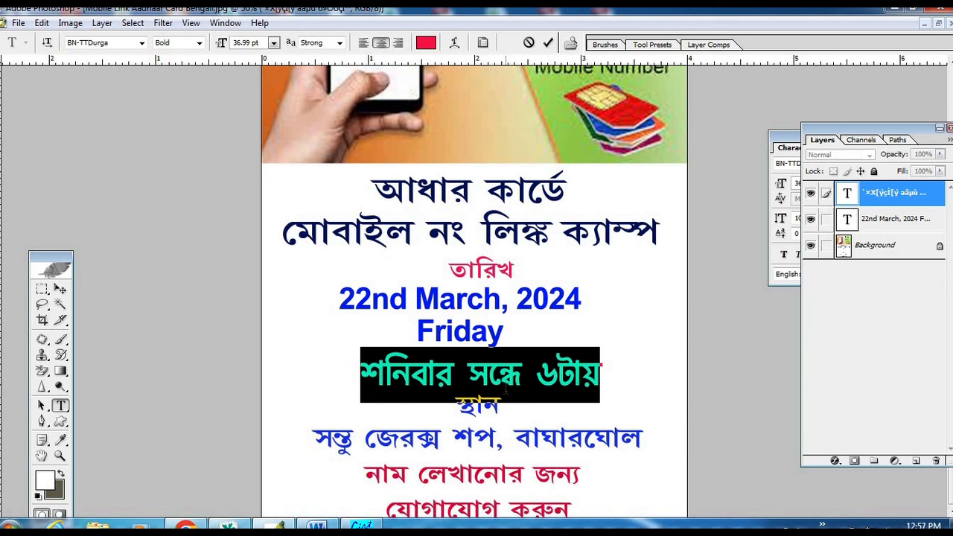
type("আমি ভা")
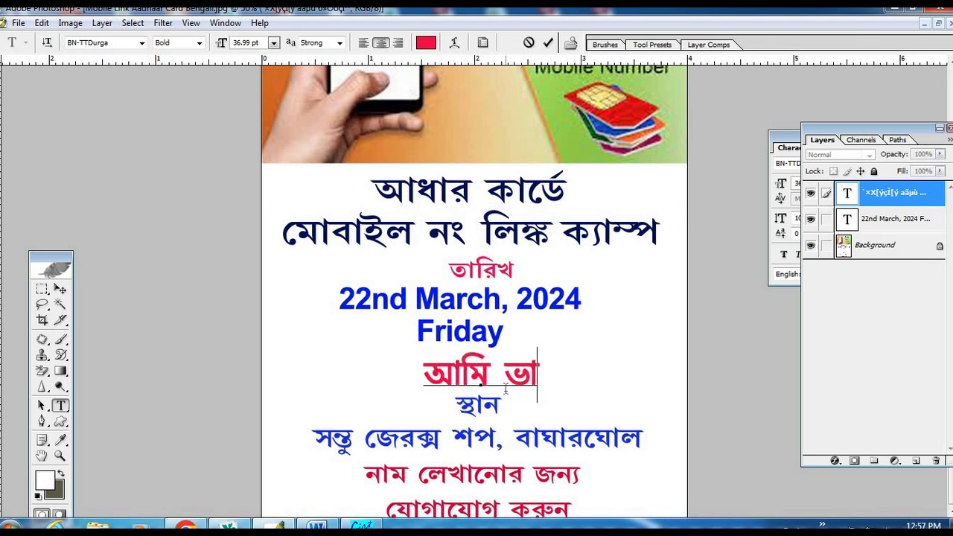
type("ত খেতে ভা")
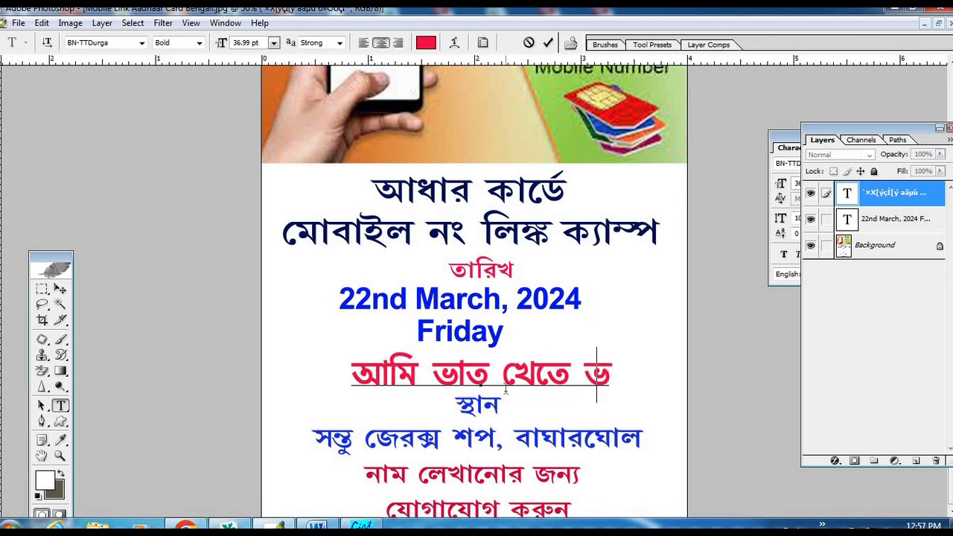
type("লোবাসি")
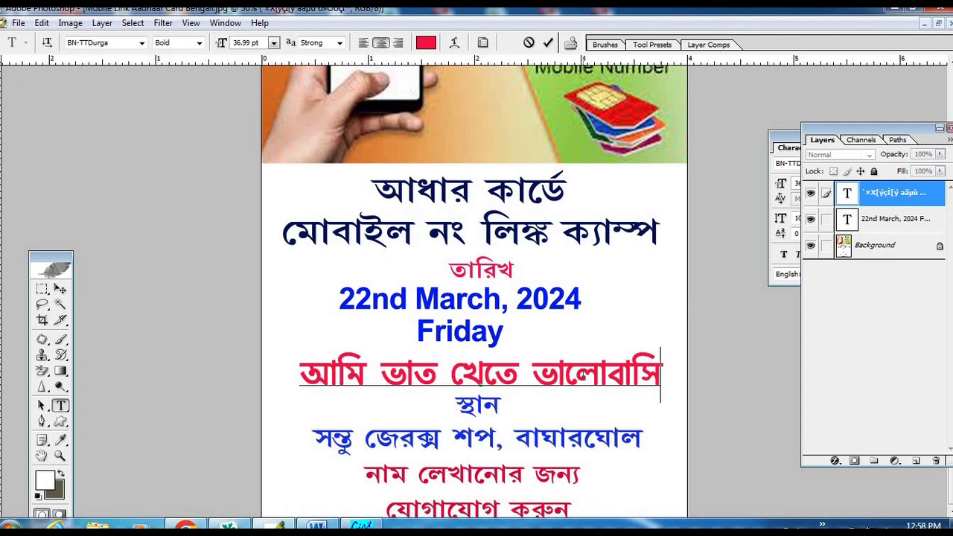
Step: Replace the Bengali sentence on the red text layer below Friday with the letters "কখগঘঙ"
key("ctrl+a")
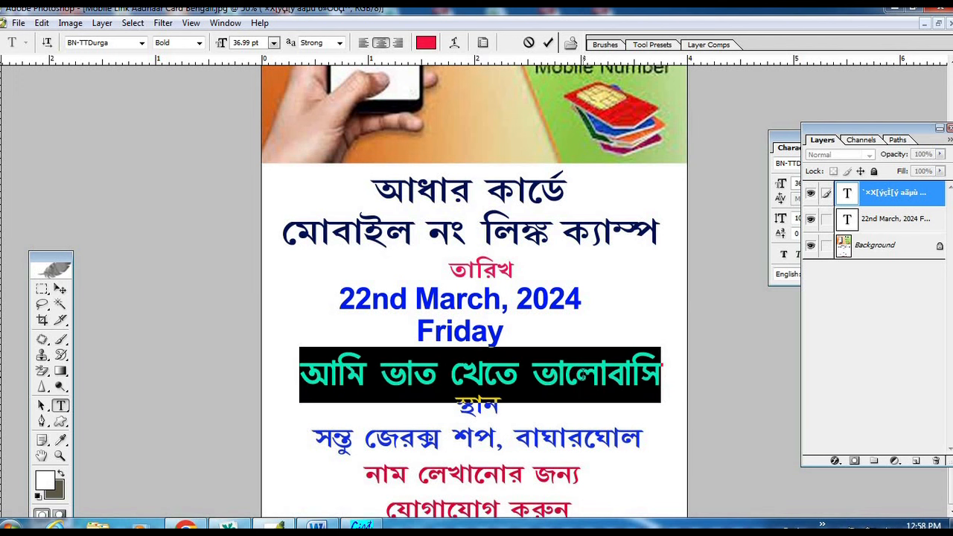
type("ক")
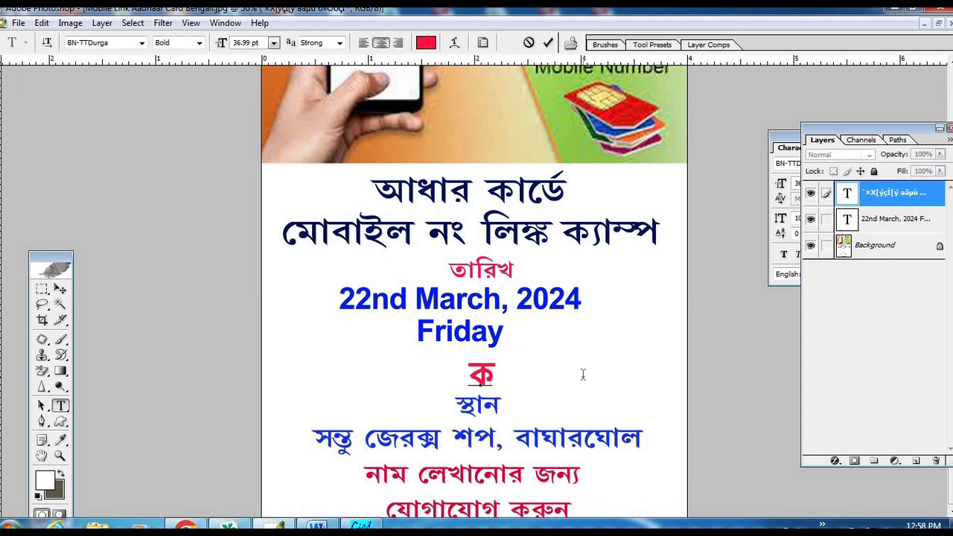
type("খ")
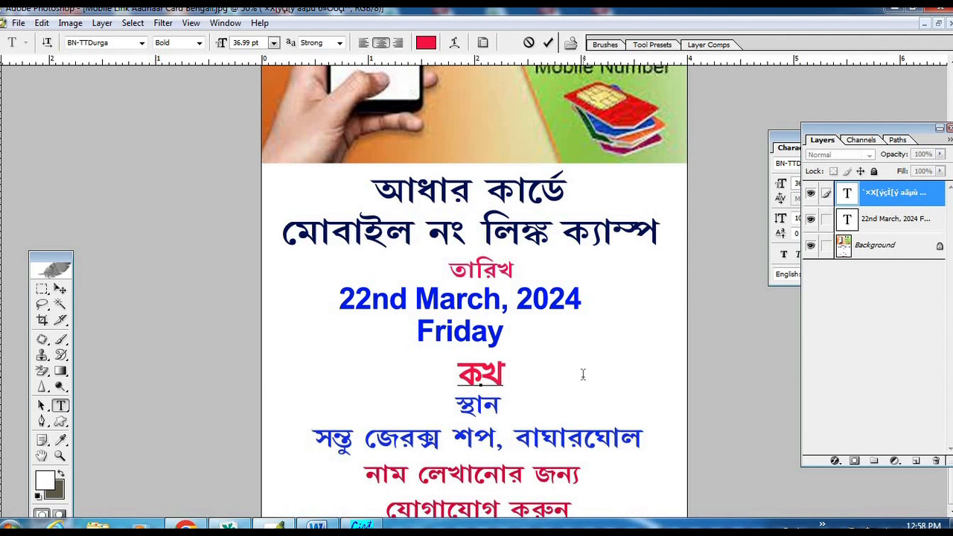
type("গ")
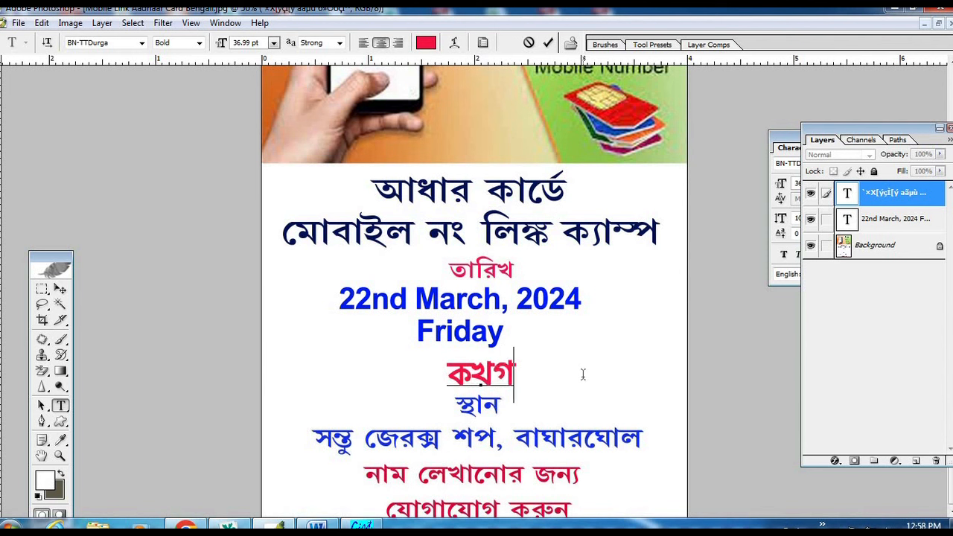
type("ঘঙ")
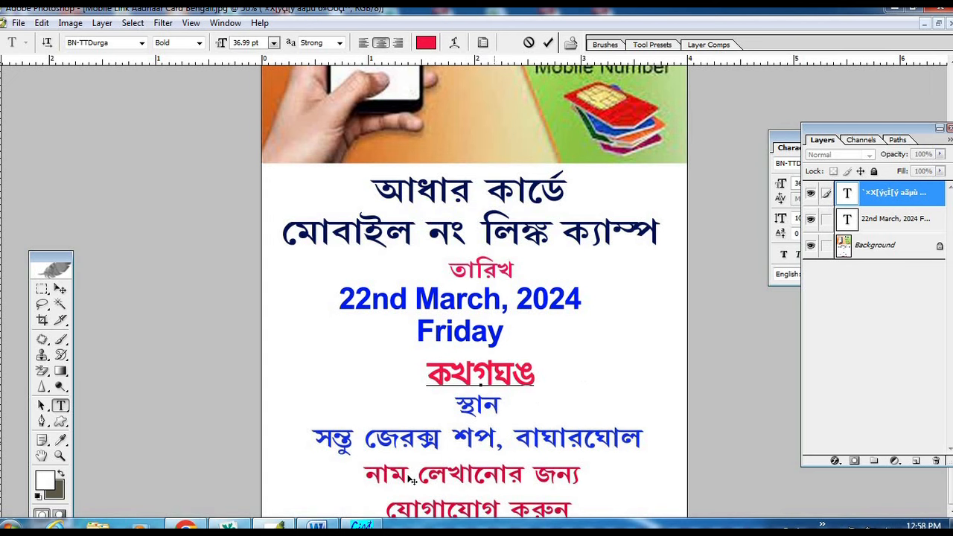
Step: Switch to CorelDRAW and add the artistic text "EõÌ[ýEõÌ[ýEõÌ[ýEõÌ[ý" in the upper half of the blank page
left_click(230, 526)
left_click(6, 202)
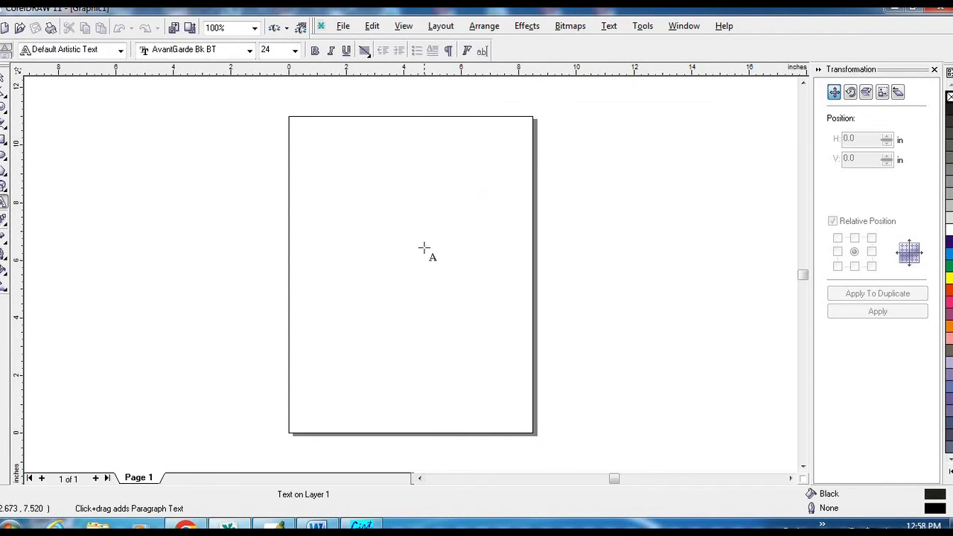
type("EõÌ[ýEõÌ[ýEõÌ[ýEõÌ[ý")
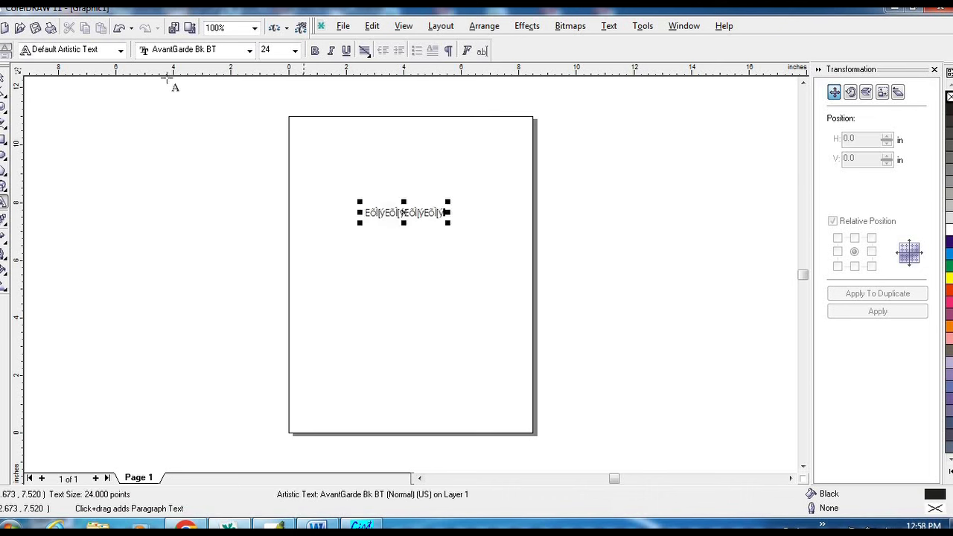
Step: Select all of the new artistic text and set its font to BN-TTBidisha
key("ctrl+a")
left_click(218, 50)
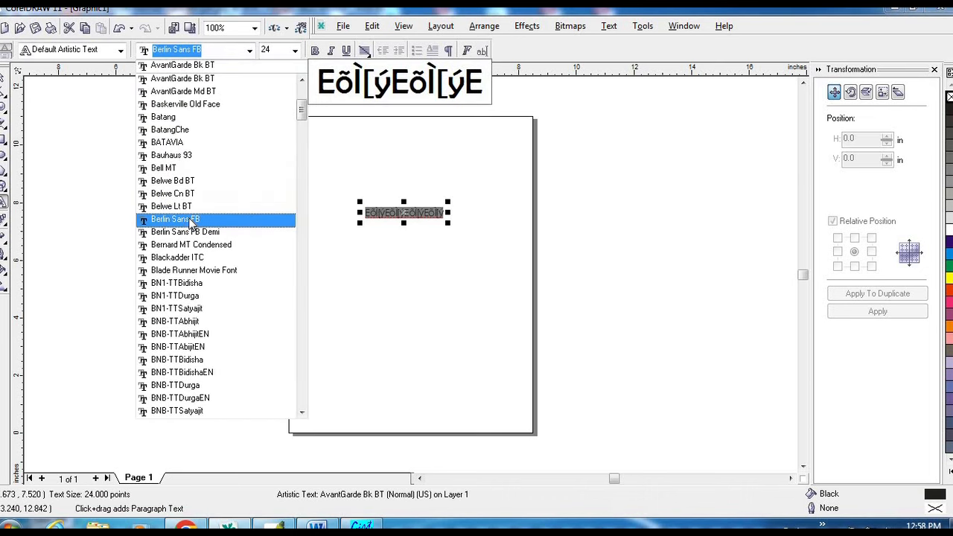
scroll(214, 313, "down", 1)
scroll(216, 320, "down", 4)
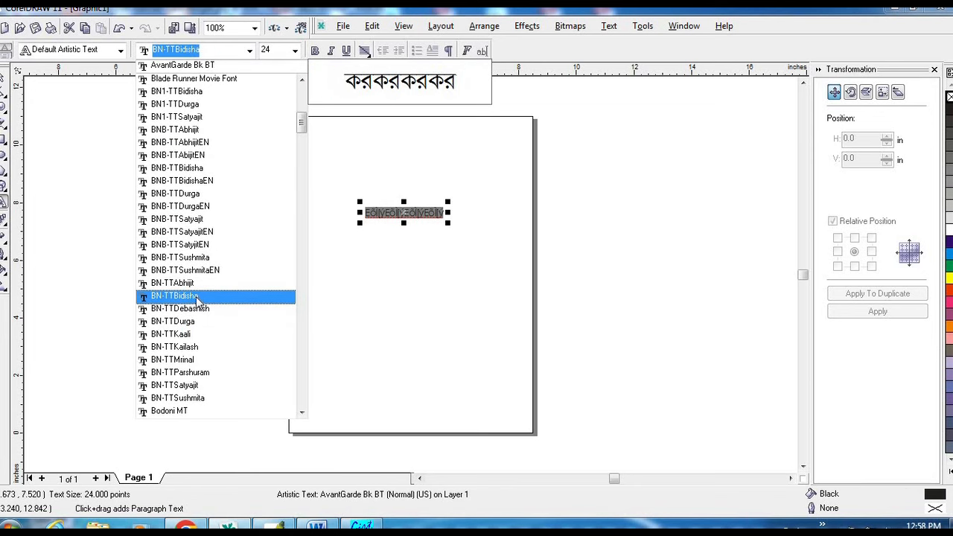
left_click(260, 294)
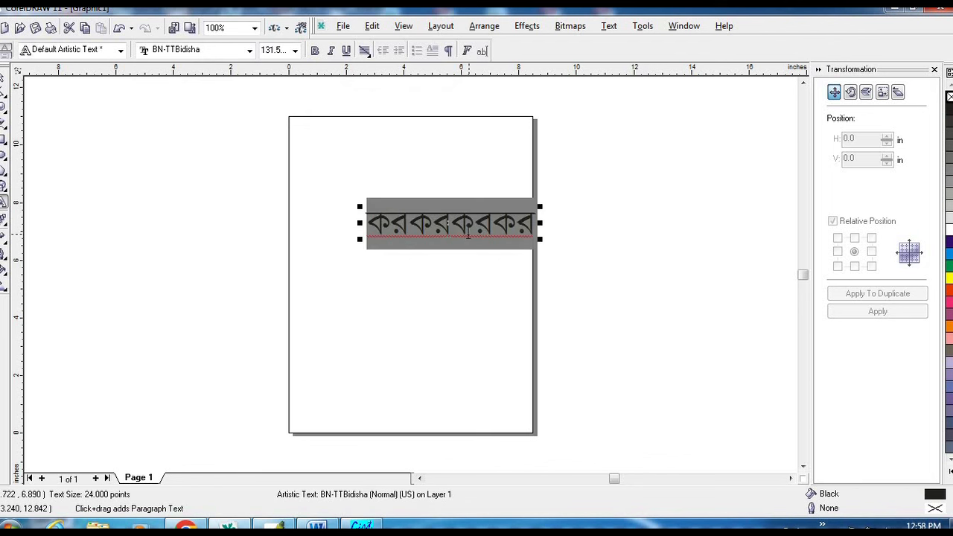
Step: Replace the selected artistic text with the Bengali letters "কখগ"
type("ক")
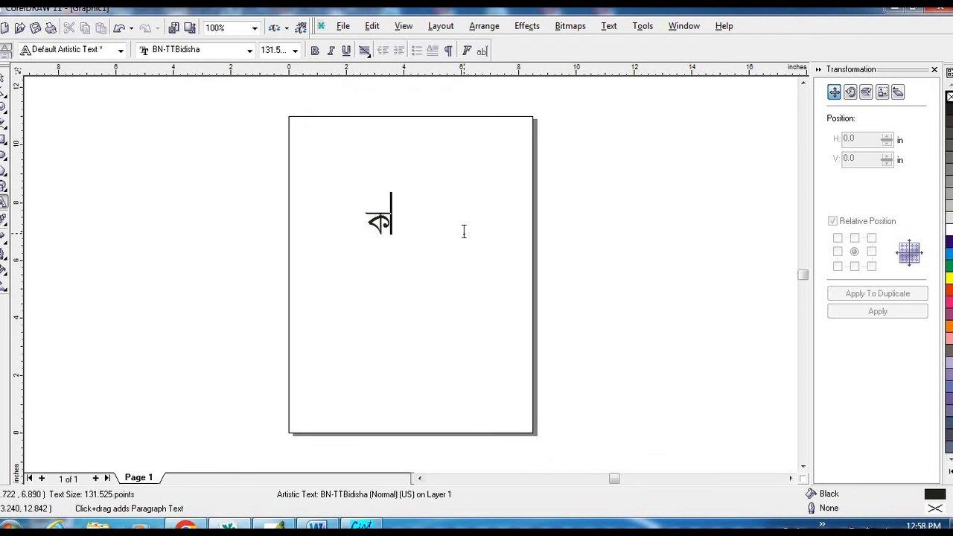
type("খ")
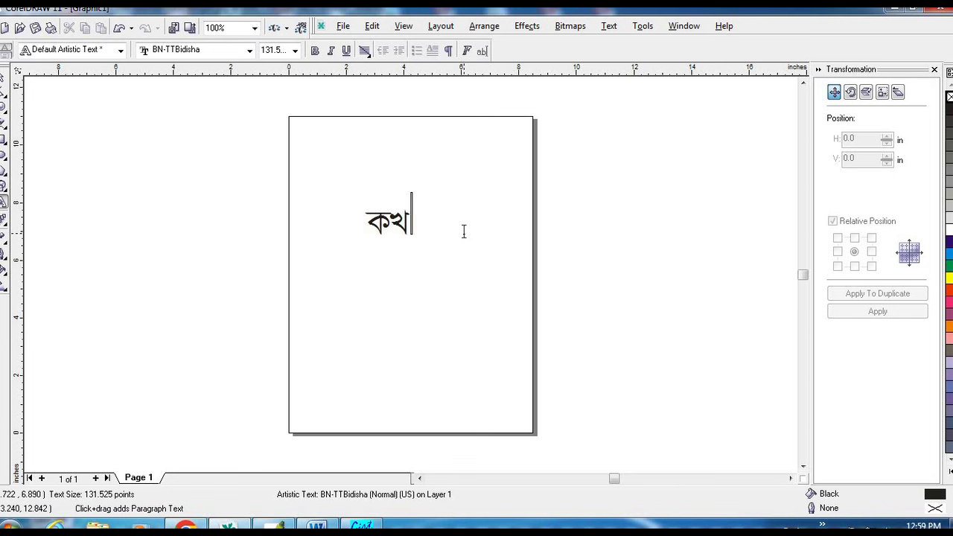
type("গ")
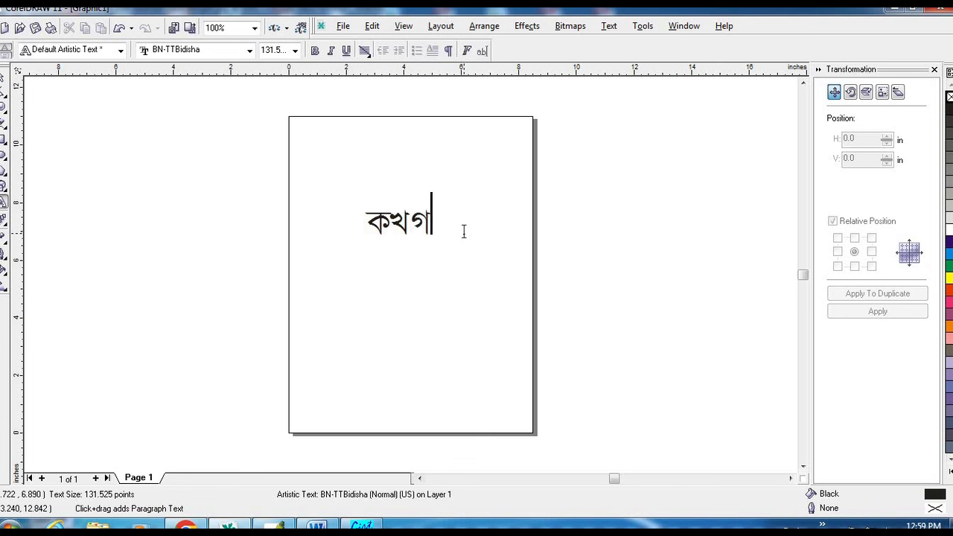
Step: Replace the three Bengali letters with the sentence "আমাদের এখানে আধার কার্ডের কাজ হবে"
key("ctrl+a")
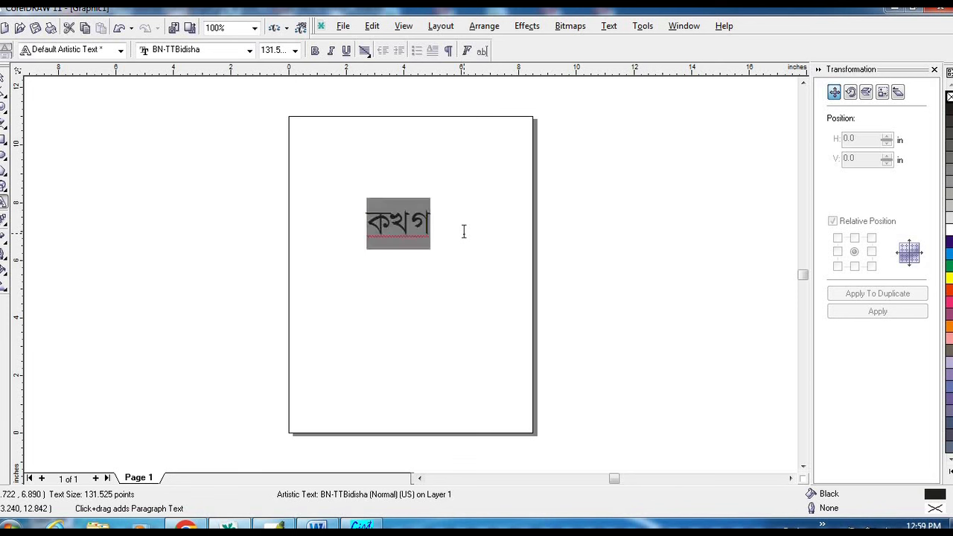
type("আমাদের এখা")
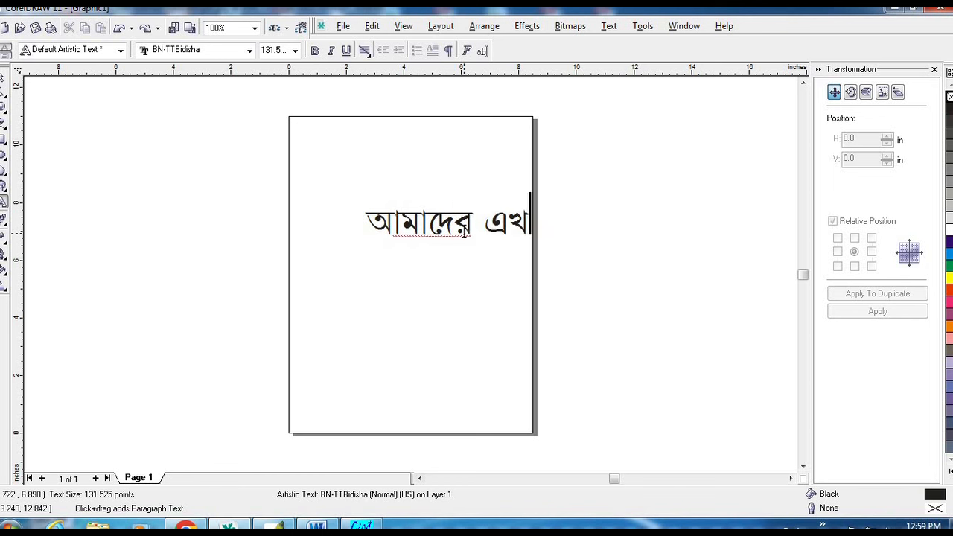
type("নে আধার কার্ডের কাজ হবে")
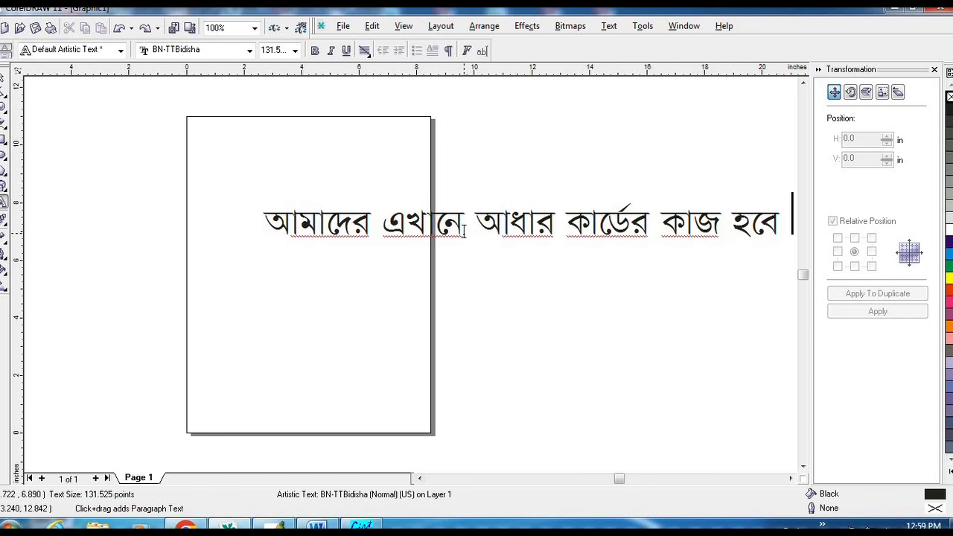